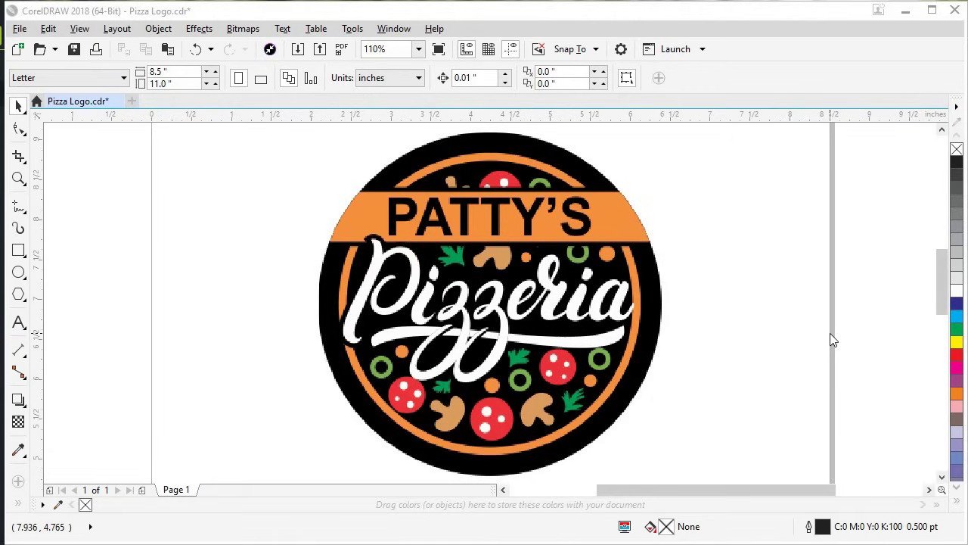
Select the pizzeria logo bitmap on the page with the Pick tool
{"action": "left_click", "coordinate": [493, 307]}
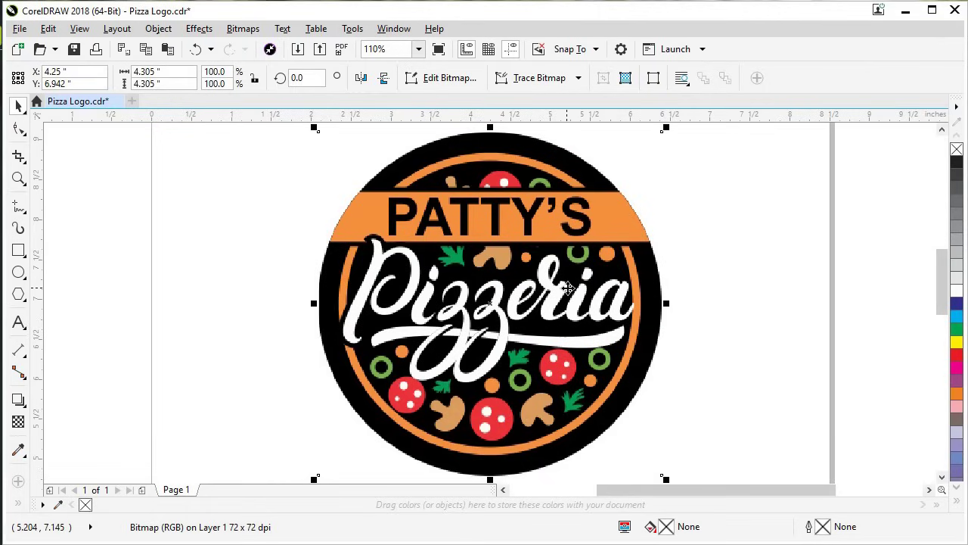
Browse the Bitmaps menu's Outline Trace commands and close it without choosing
{"action": "left_click", "coordinate": [243, 29]}
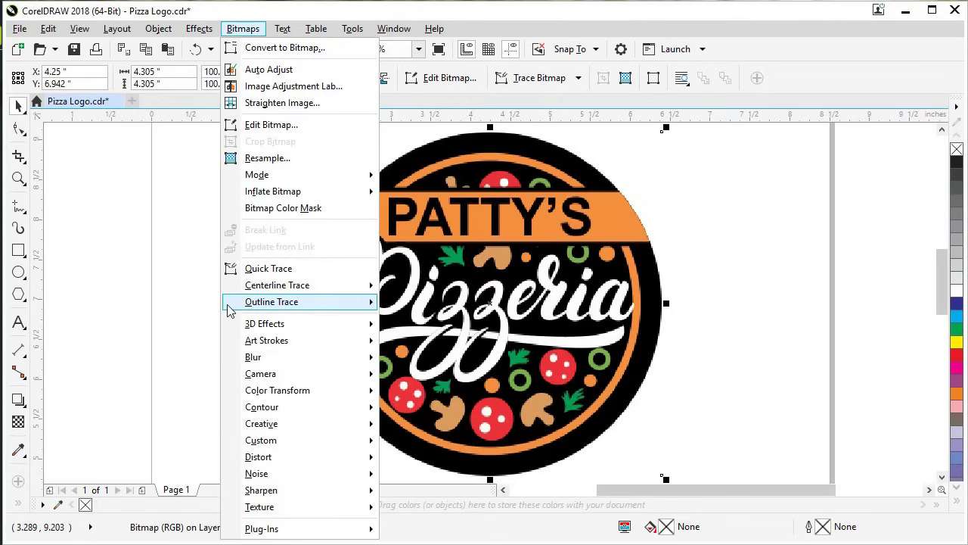
{"action": "mouse_move", "coordinate": [228, 306]}
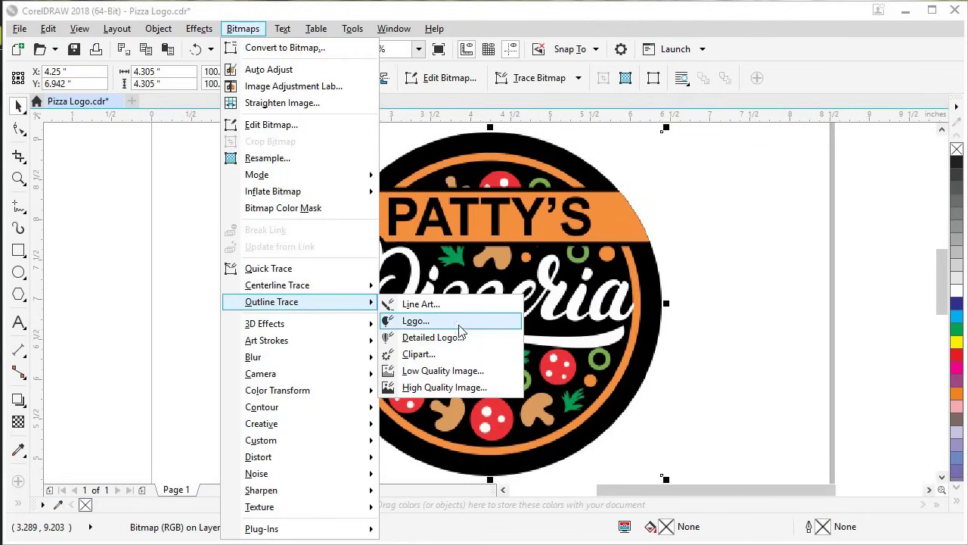
{"action": "left_click", "coordinate": [838, 176]}
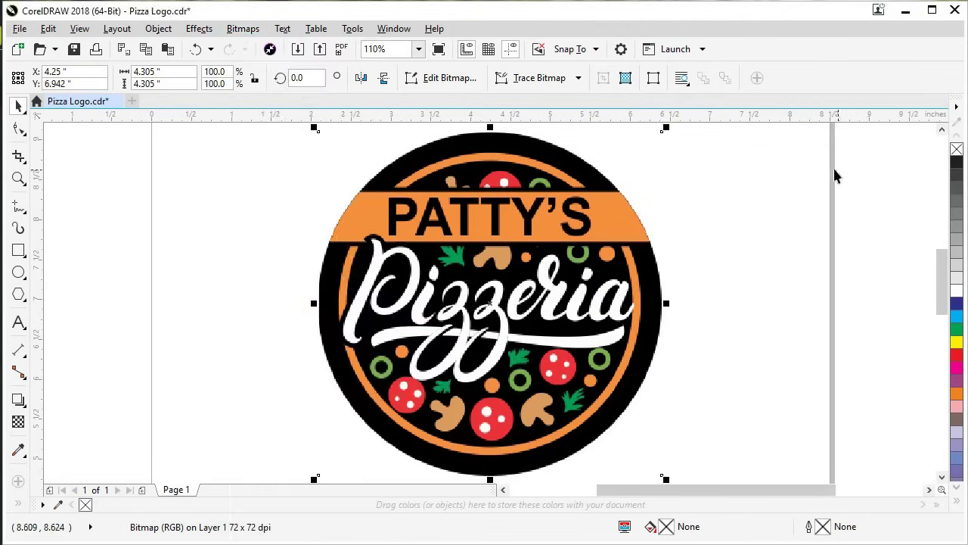
Look over the Trace Bitmap dropdown's methods and bring up the Tools menu
{"action": "left_click", "coordinate": [550, 80]}
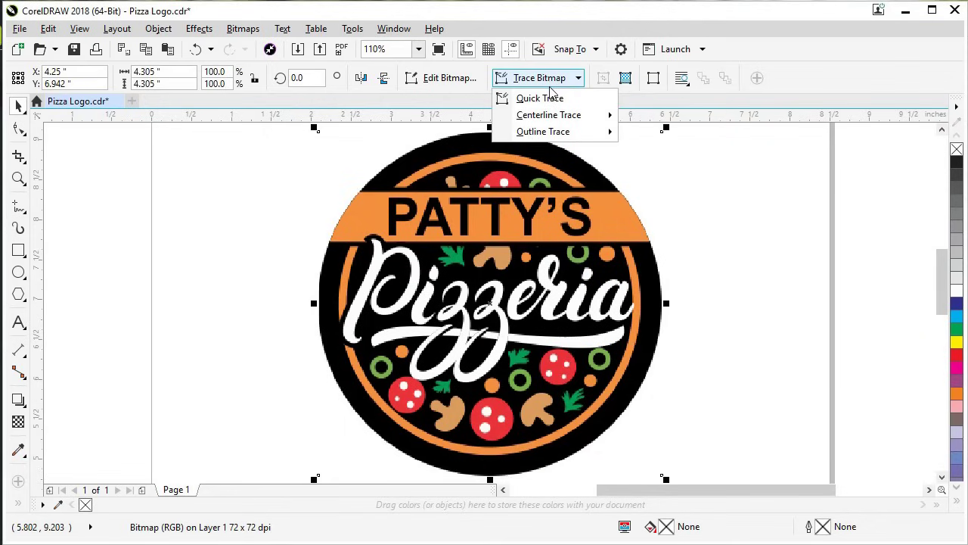
{"action": "mouse_move", "coordinate": [543, 140]}
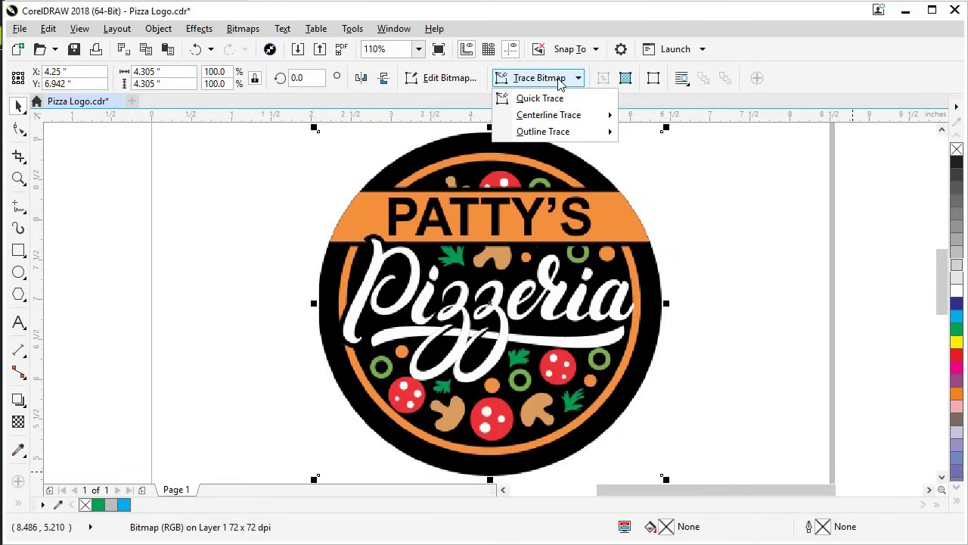
{"action": "left_click", "coordinate": [360, 30]}
Check Workspace > PowerTRACE in Options, cancel unchanged, and list the trace methods
{"action": "left_click", "coordinate": [370, 48]}
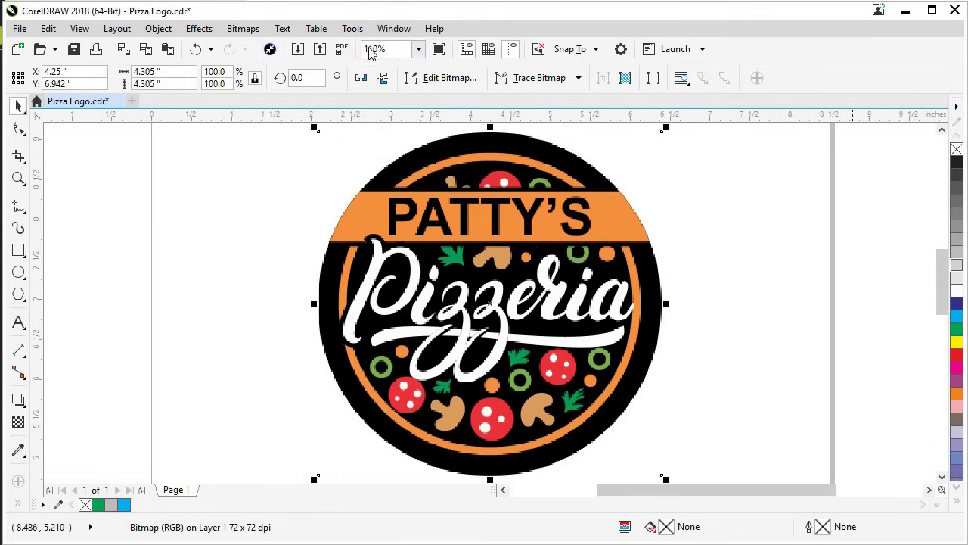
{"action": "left_click", "coordinate": [225, 96]}
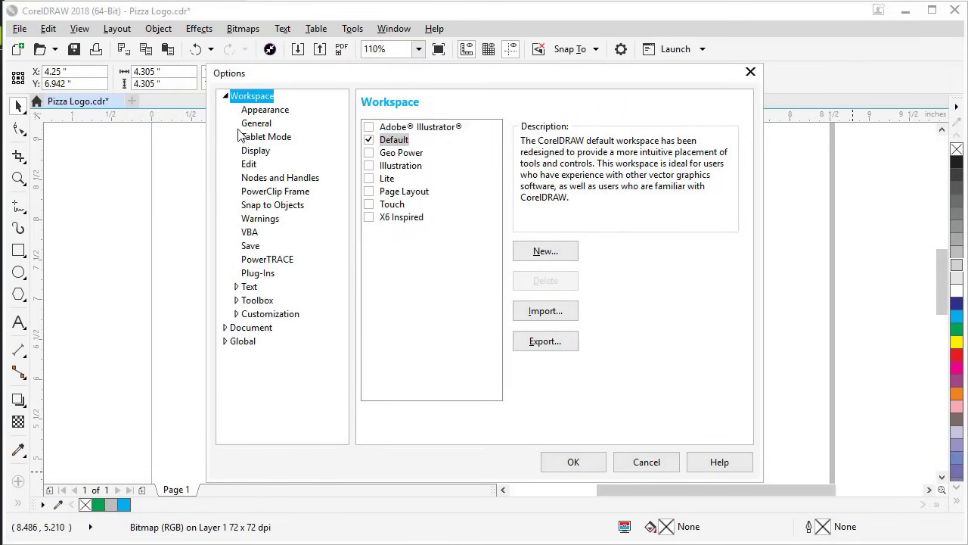
{"action": "left_click", "coordinate": [269, 259]}
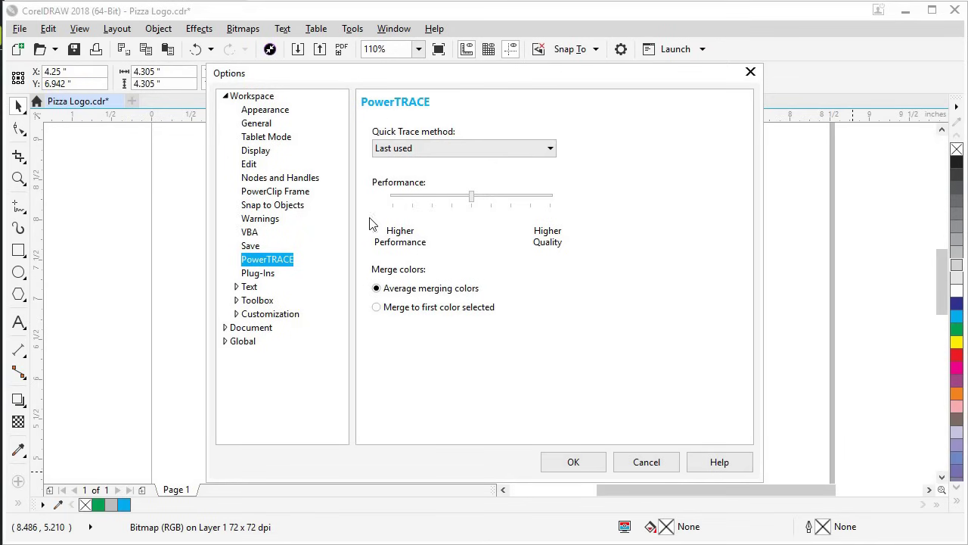
{"action": "left_click", "coordinate": [650, 467]}
{"action": "left_click", "coordinate": [552, 79]}
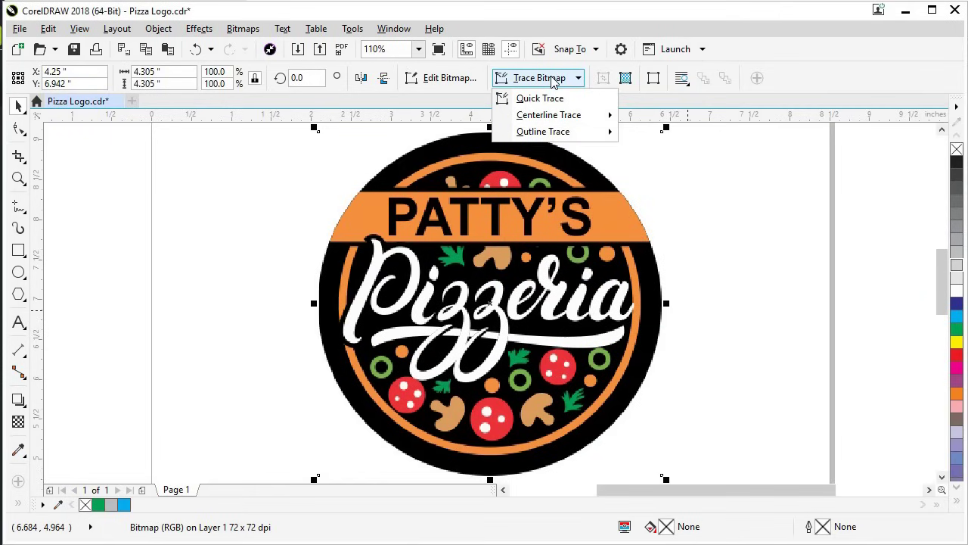
Preview the Centerline Trace choices, then reopen the trace method list for Outline Trace
{"action": "mouse_move", "coordinate": [569, 121]}
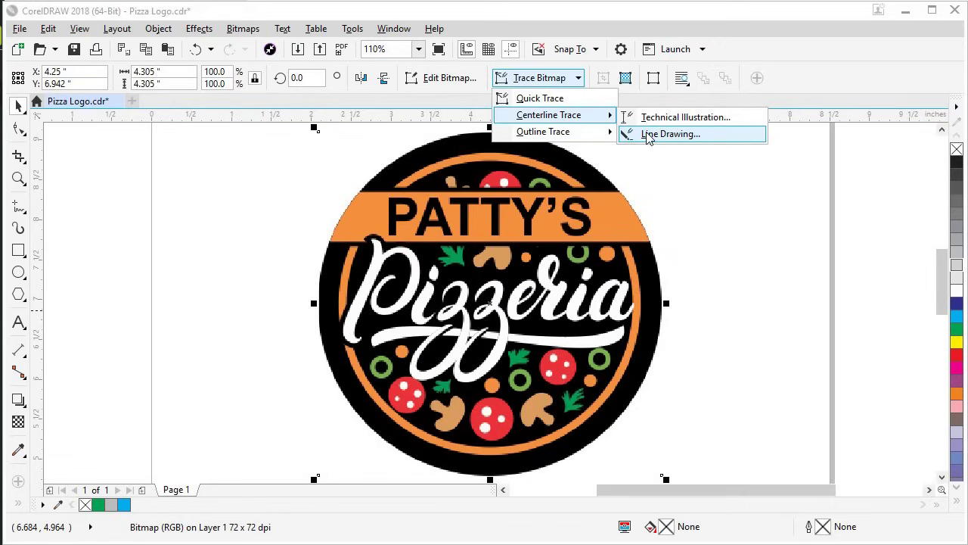
{"action": "left_click", "coordinate": [560, 78]}
{"action": "left_click", "coordinate": [562, 79]}
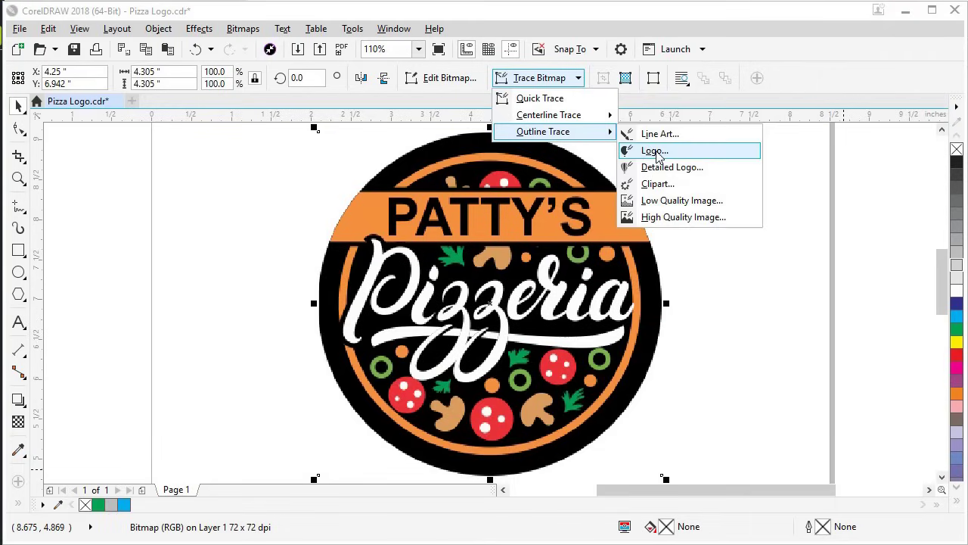
Start an Outline Trace > Logo, push Detail near maximum, and set Smoothing to 21
{"action": "left_click", "coordinate": [697, 155]}
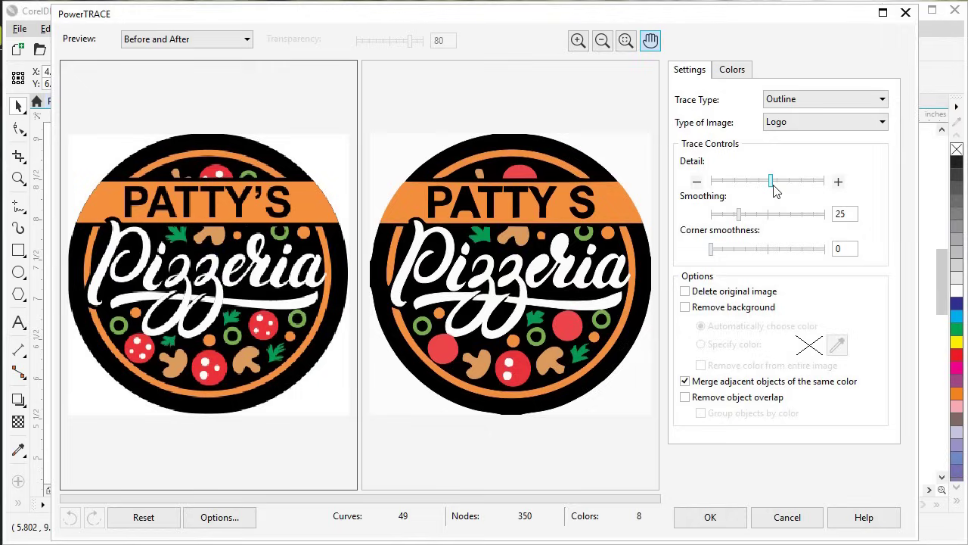
{"action": "left_click_drag", "start_coordinate": [773, 187], "coordinate": [797, 185]}
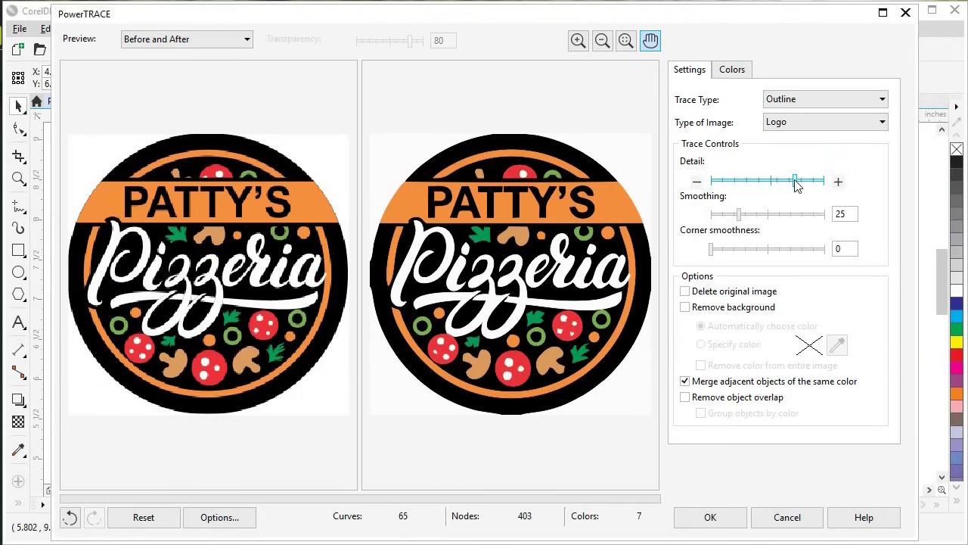
{"action": "left_click_drag", "start_coordinate": [798, 185], "coordinate": [809, 189]}
{"action": "left_click_drag", "start_coordinate": [739, 217], "coordinate": [779, 228]}
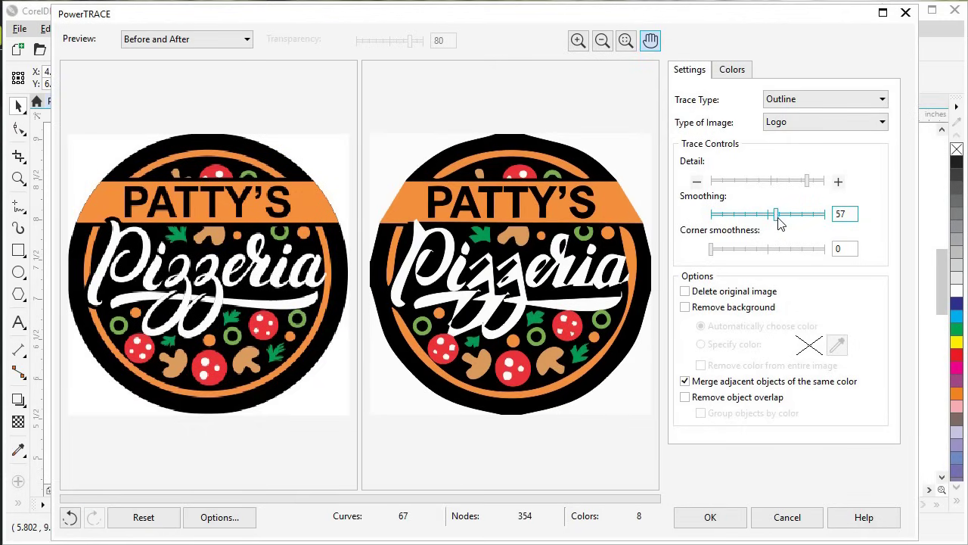
{"action": "left_click_drag", "start_coordinate": [779, 219], "coordinate": [736, 218]}
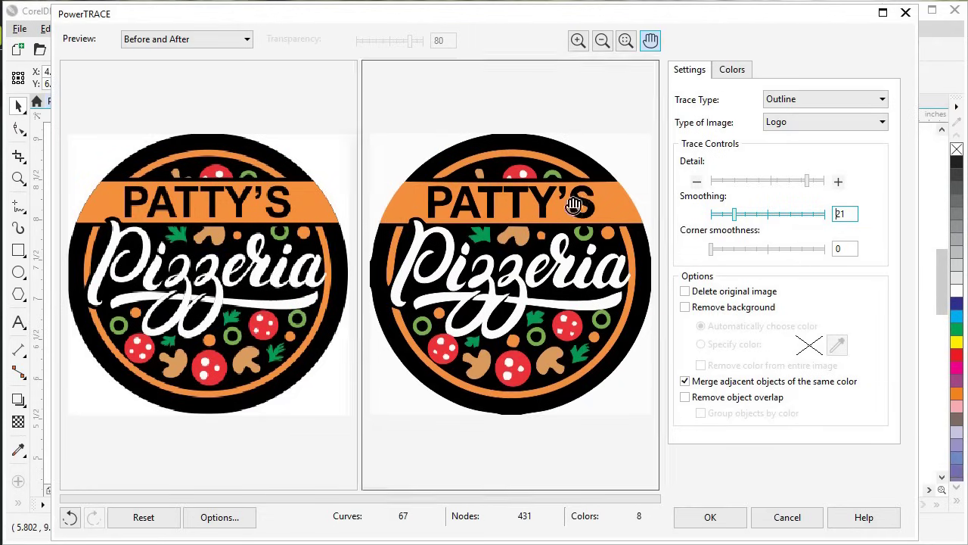
Set Corner smoothness to 32 and tick Remove background to drop the white
{"action": "left_click", "coordinate": [715, 252]}
{"action": "left_click_drag", "start_coordinate": [715, 252], "coordinate": [744, 258]}
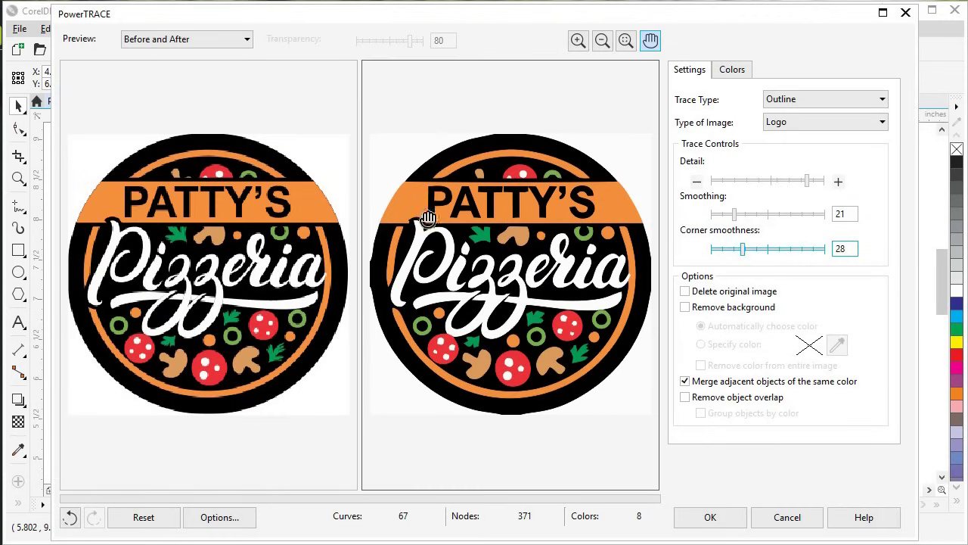
{"action": "left_click_drag", "start_coordinate": [745, 249], "coordinate": [748, 250]}
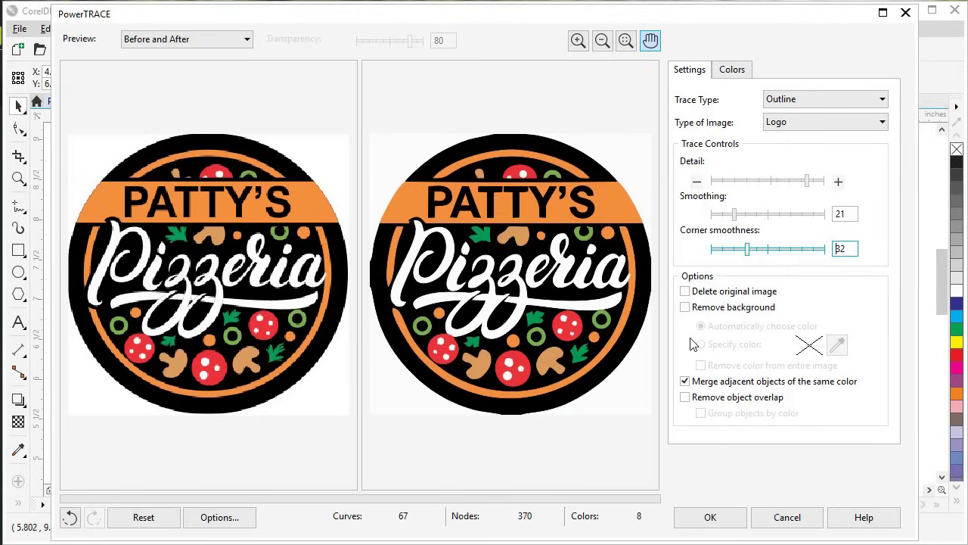
{"action": "left_click", "coordinate": [686, 309]}
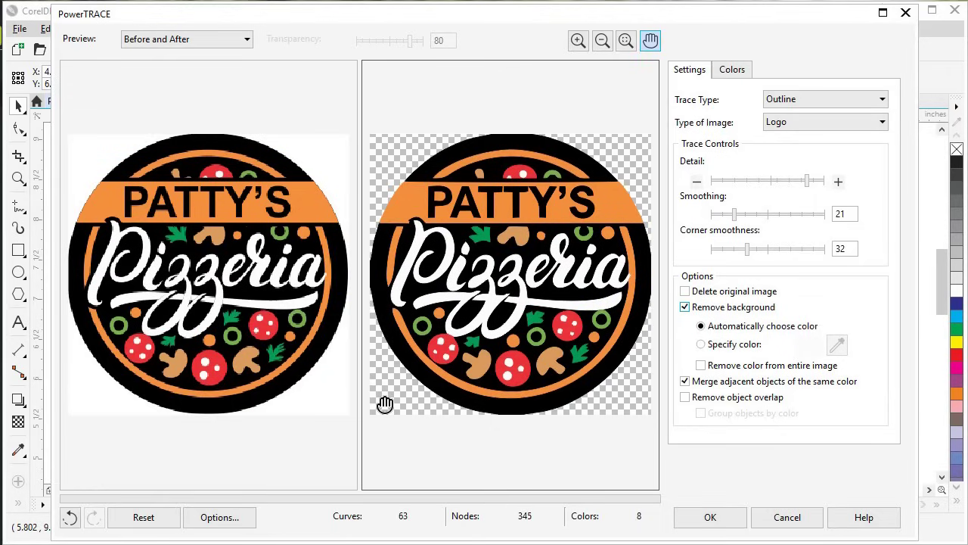
Switch to manual background colour and sample the white areas of the preview
{"action": "left_click", "coordinate": [702, 344]}
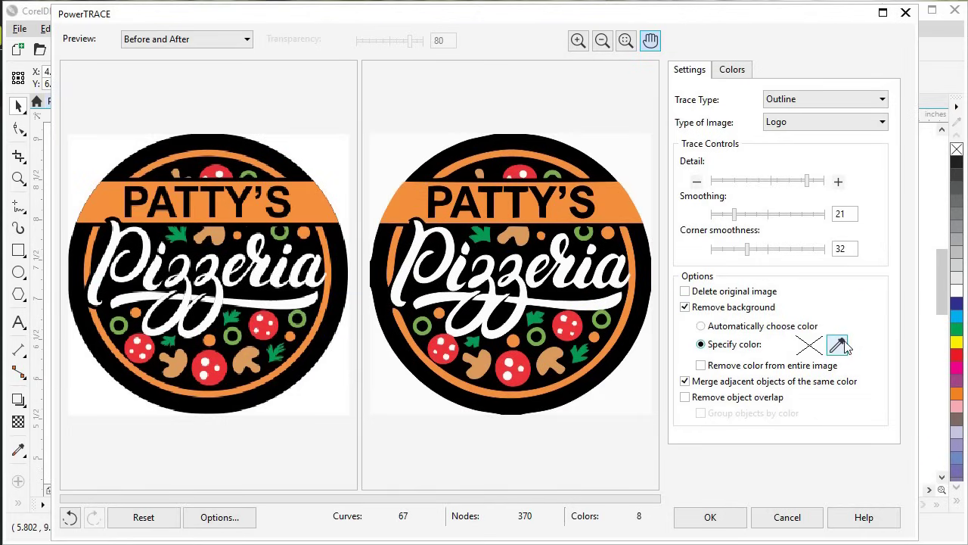
{"action": "left_click", "coordinate": [838, 345]}
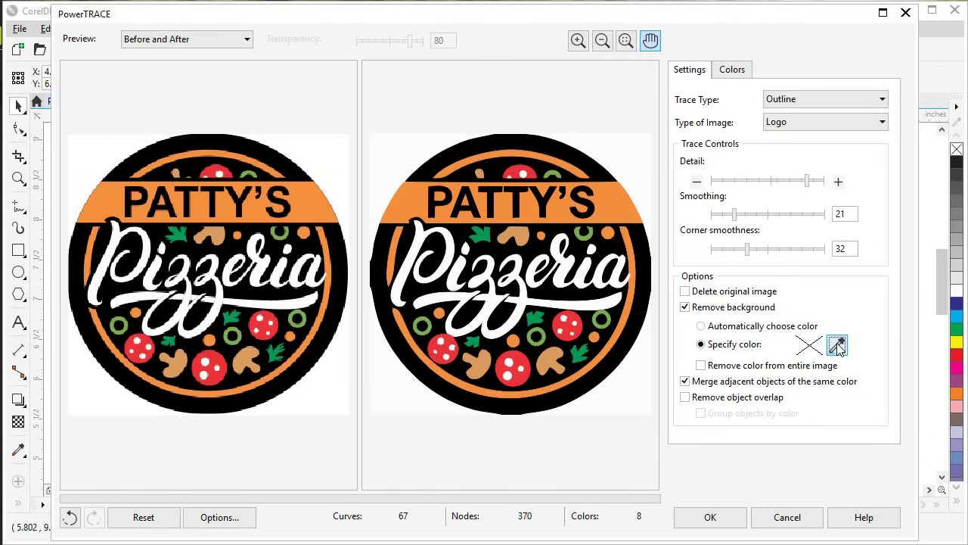
{"action": "left_click", "coordinate": [645, 379]}
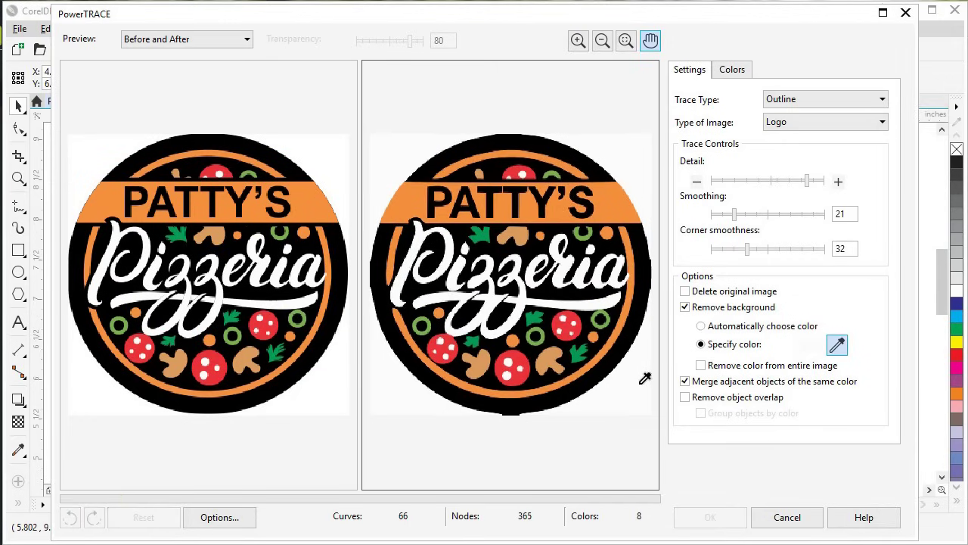
{"action": "left_click", "coordinate": [637, 151]}
{"action": "left_click", "coordinate": [409, 136]}
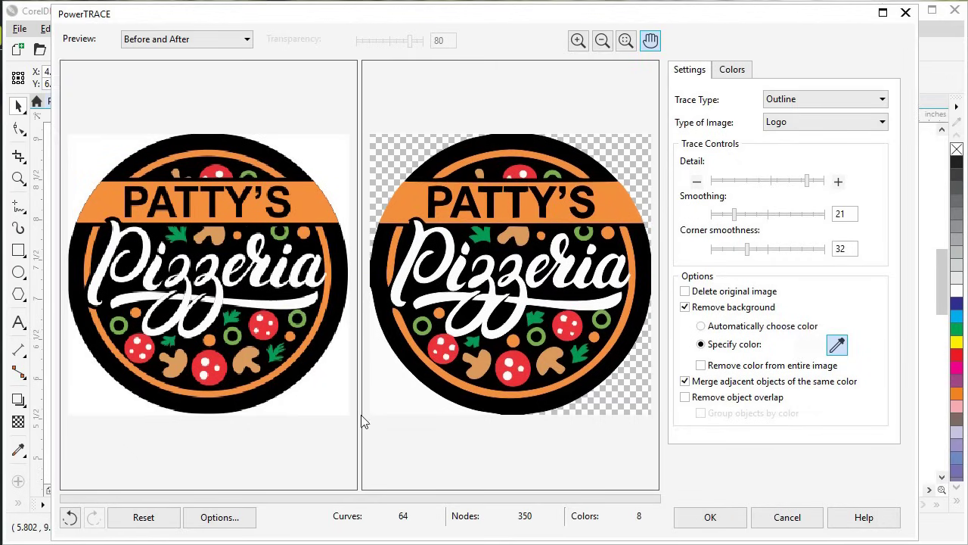
{"action": "left_click", "coordinate": [429, 295]}
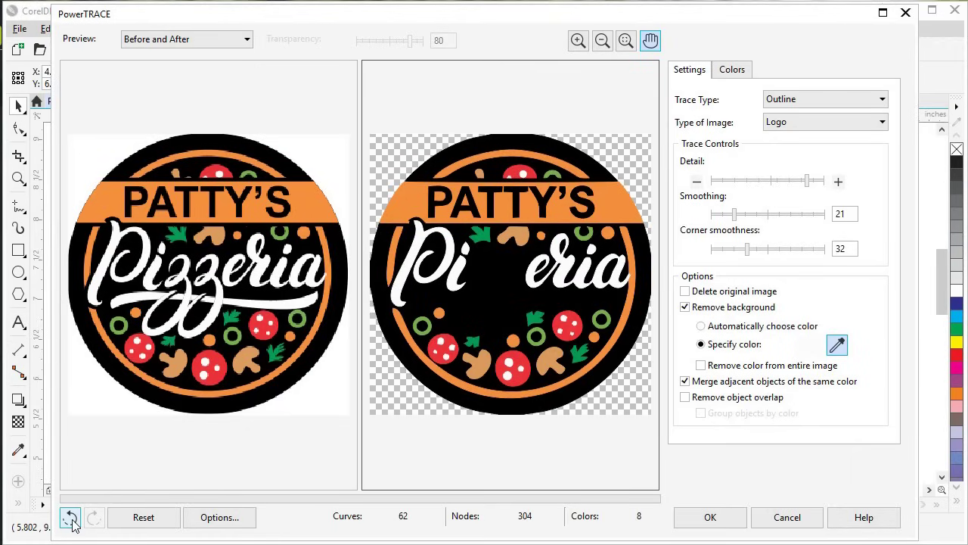
Restore the white Pizzeria lettering so only the outer background is removed
{"action": "left_click", "coordinate": [71, 519]}
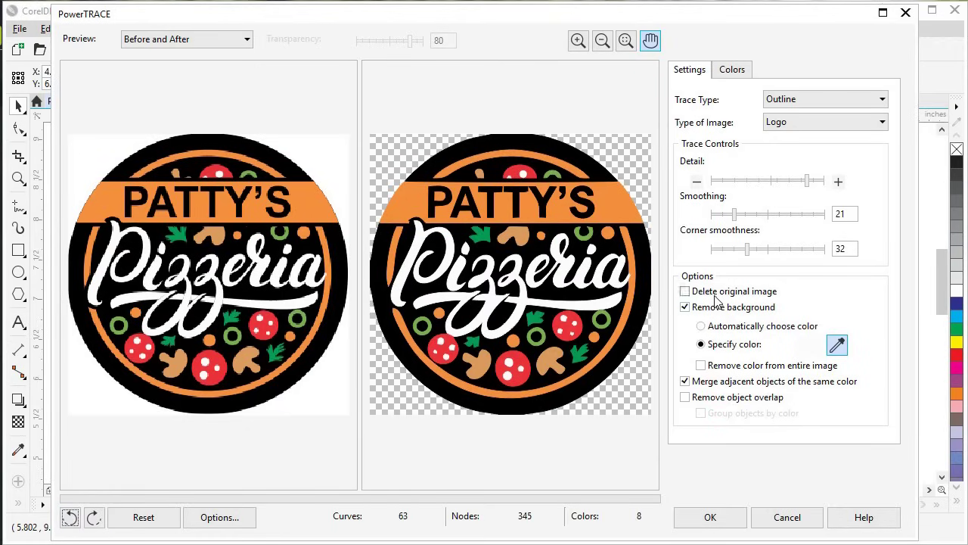
{"action": "key", "text": "ctrl+shift+z"}
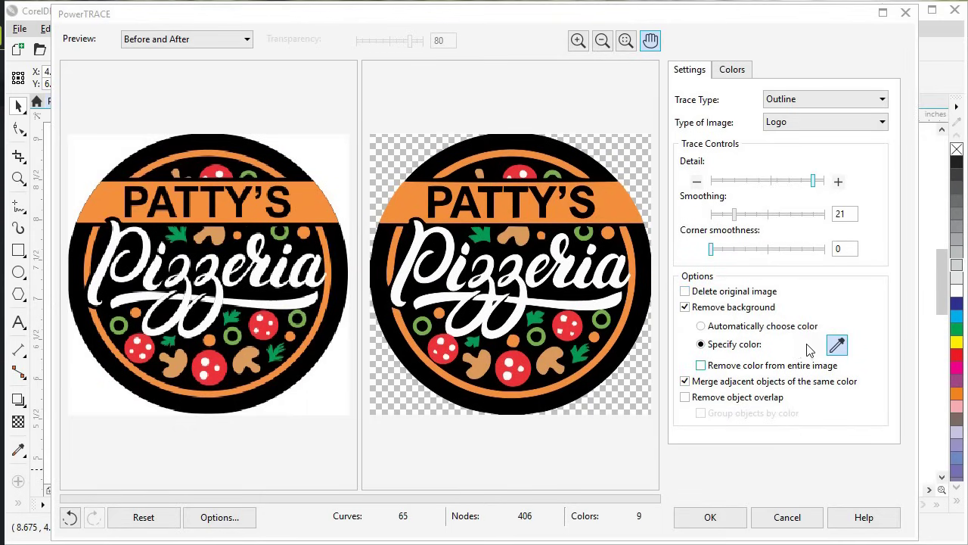
{"action": "left_click", "coordinate": [701, 366]}
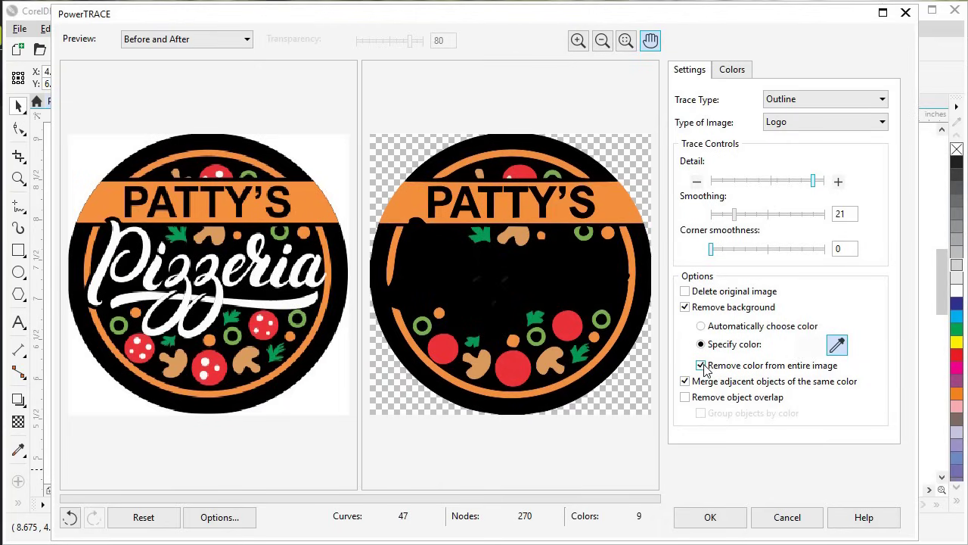
{"action": "left_click", "coordinate": [709, 370]}
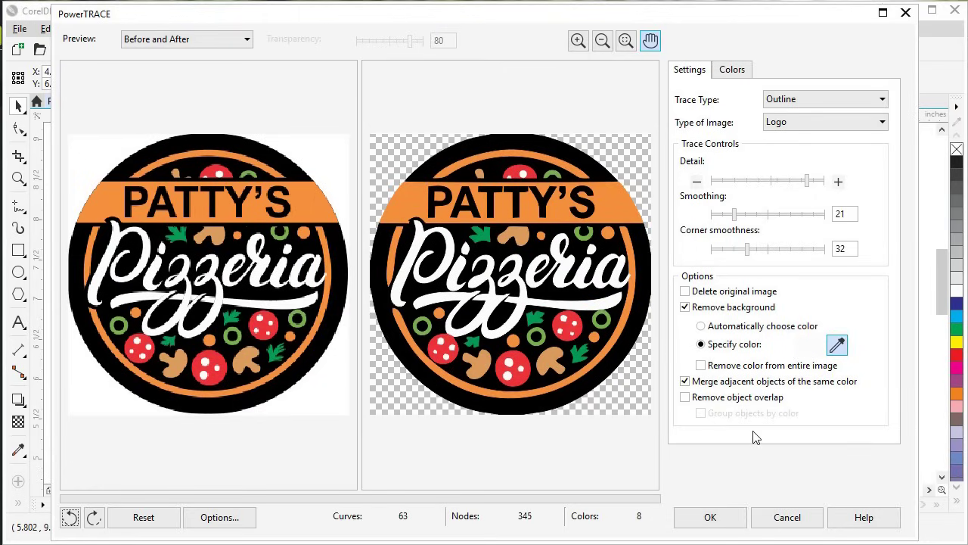
Leave Remove object overlap off after testing it, and view the trace's eight colours
{"action": "left_click", "coordinate": [697, 401]}
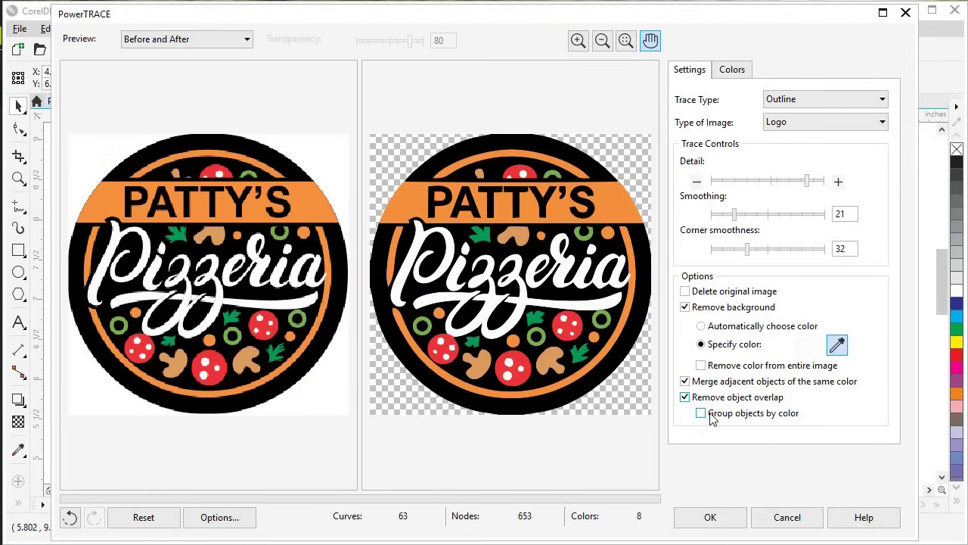
{"action": "left_click", "coordinate": [687, 399]}
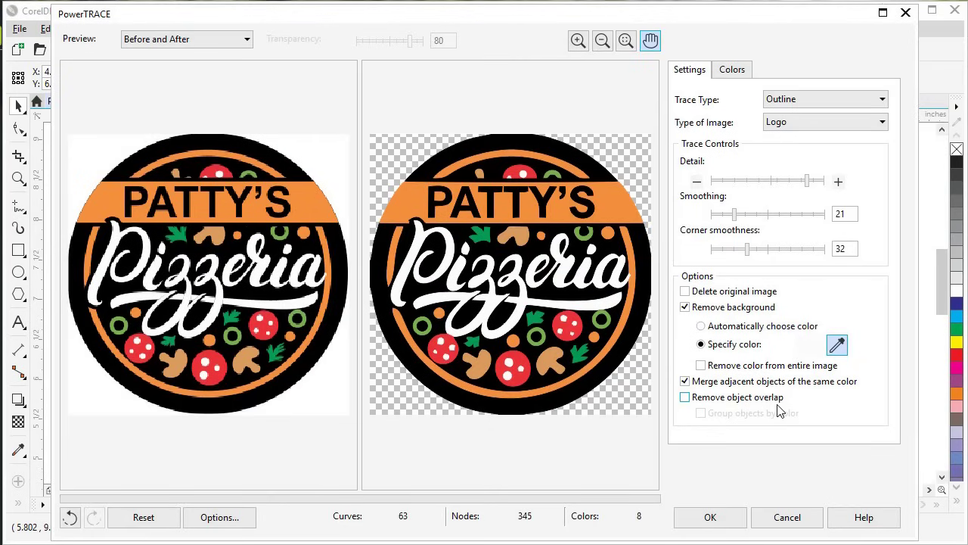
{"action": "left_click", "coordinate": [734, 70]}
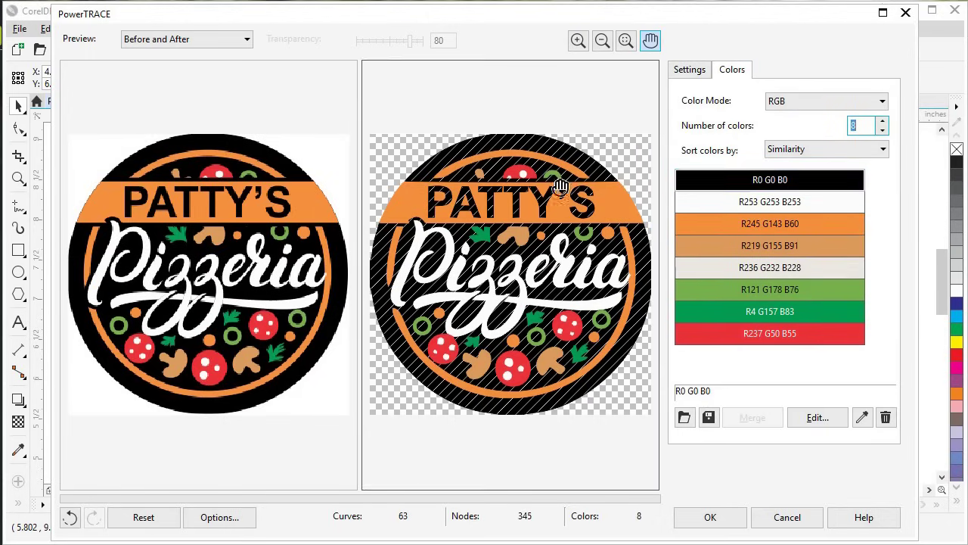
Merge the two near-white trace colours and change the result to pure White
{"action": "left_click", "coordinate": [703, 202]}
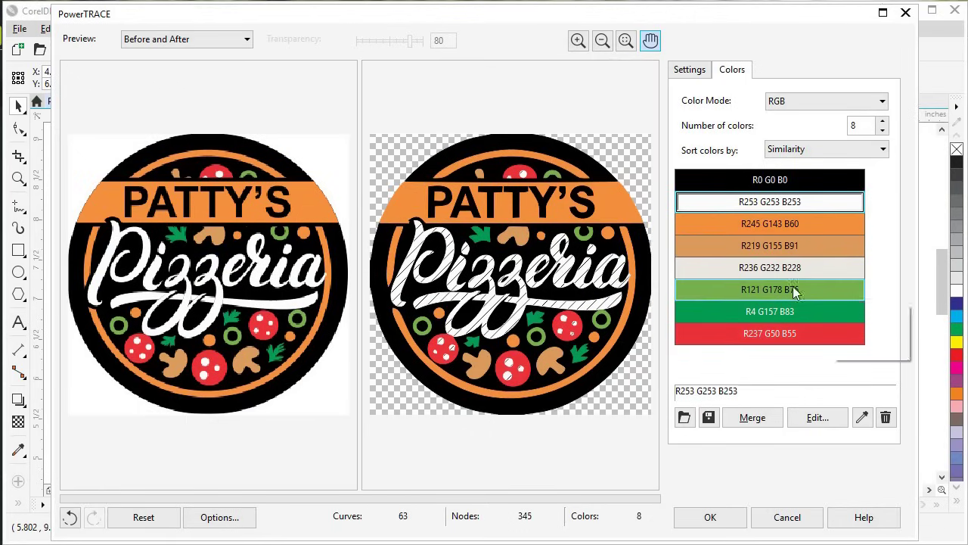
{"action": "left_click", "coordinate": [712, 264]}
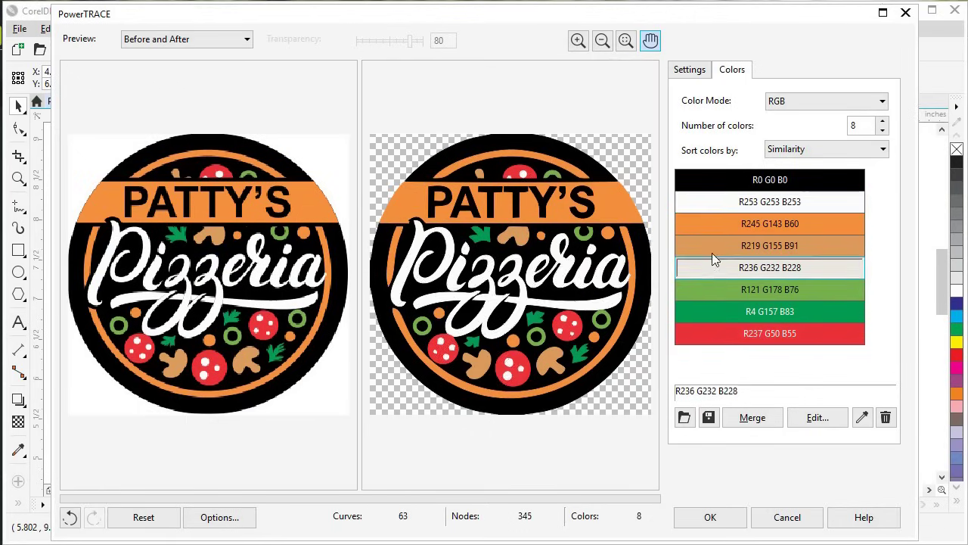
{"action": "left_click", "coordinate": [720, 205]}
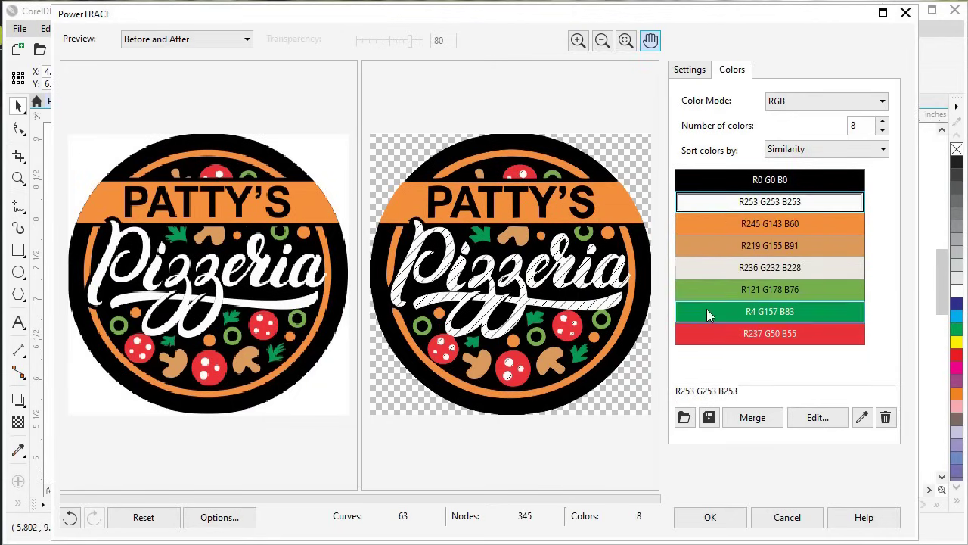
{"action": "left_click", "coordinate": [738, 267], "text": "ctrl"}
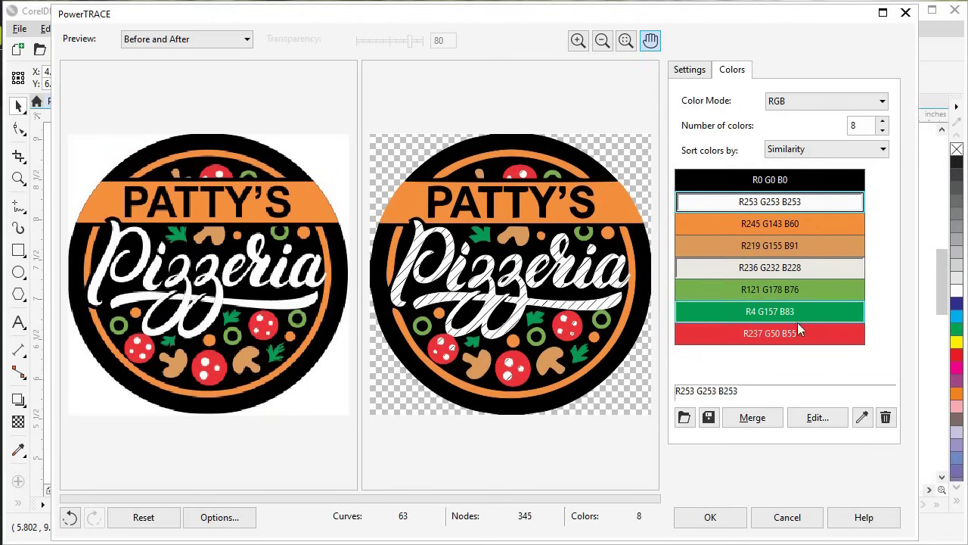
{"action": "left_click", "coordinate": [753, 418]}
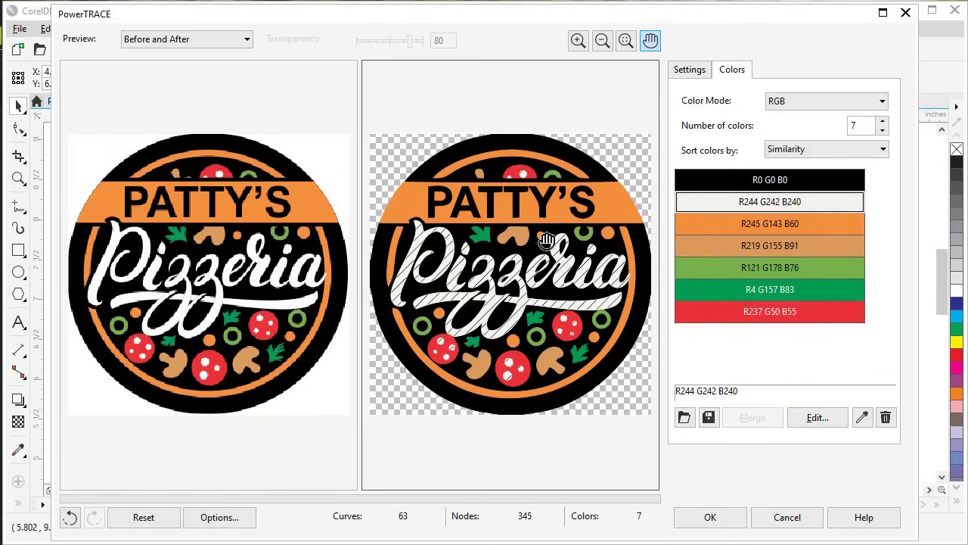
{"action": "left_click", "coordinate": [772, 206]}
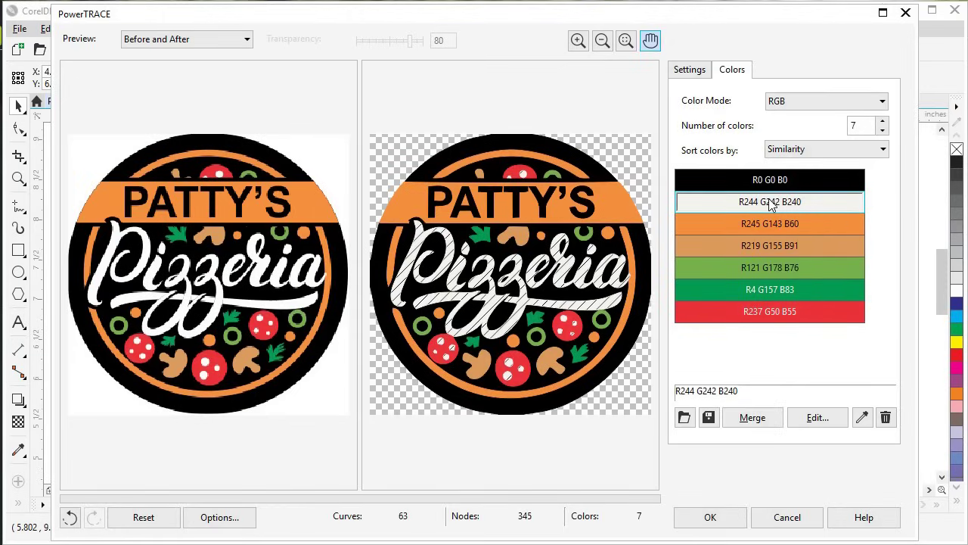
{"action": "left_click", "coordinate": [818, 418]}
{"action": "mouse_move", "coordinate": [314, 259]}
{"action": "left_mouse_down"}
{"action": "mouse_move", "coordinate": [238, 193]}
{"action": "mouse_move", "coordinate": [239, 175]}
{"action": "left_mouse_up"}
{"action": "left_click", "coordinate": [649, 388]}
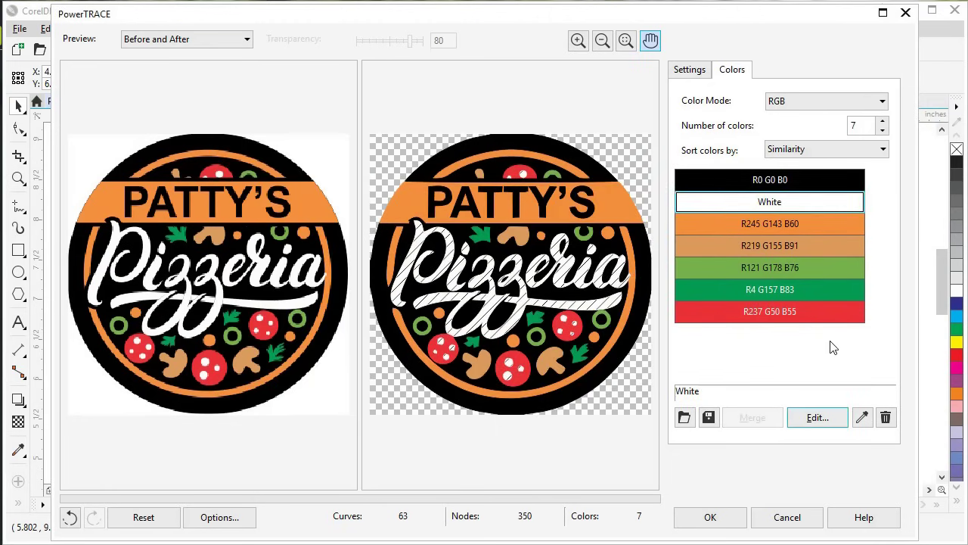
Darken the red to R191 G28 B34 and delete the light green R121 G178 B76
{"action": "left_click", "coordinate": [731, 313]}
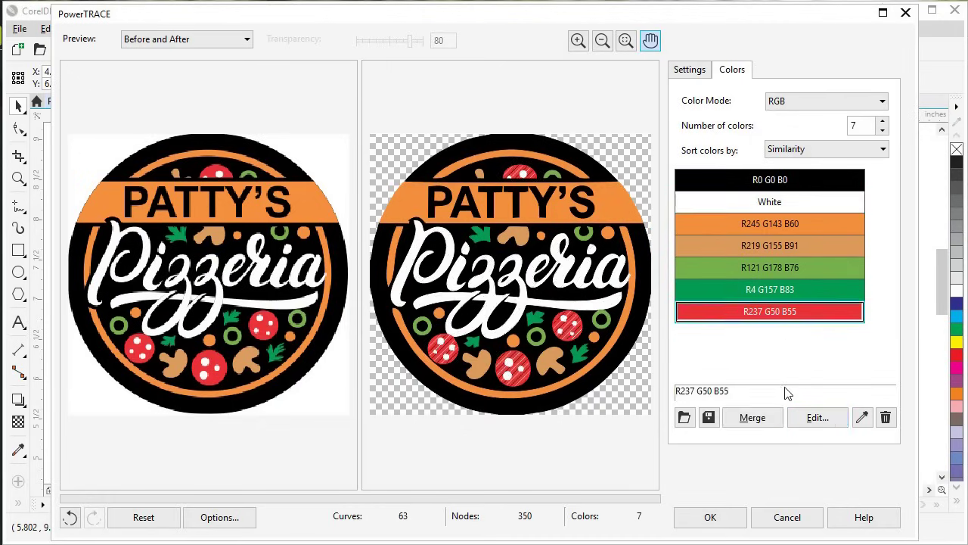
{"action": "left_click", "coordinate": [816, 418]}
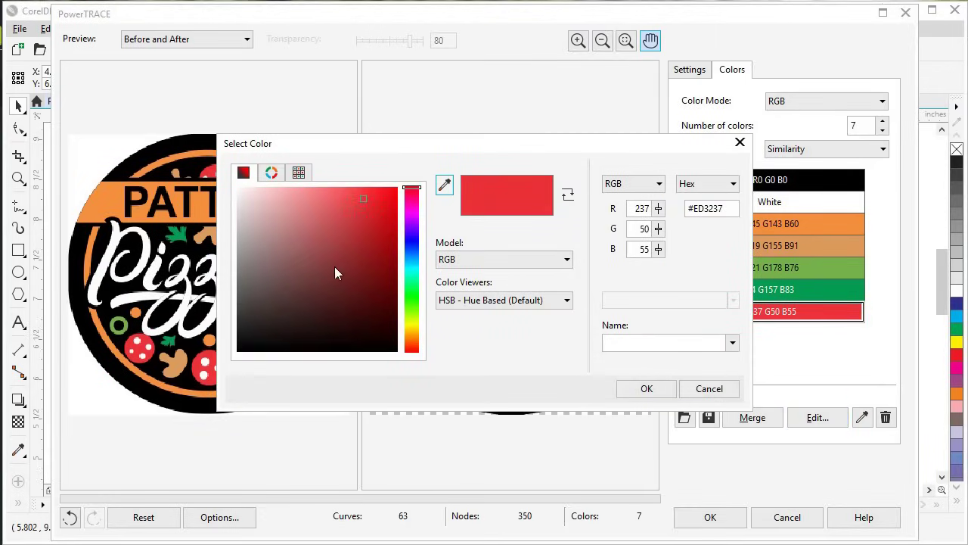
{"action": "left_click_drag", "start_coordinate": [363, 199], "coordinate": [371, 229]}
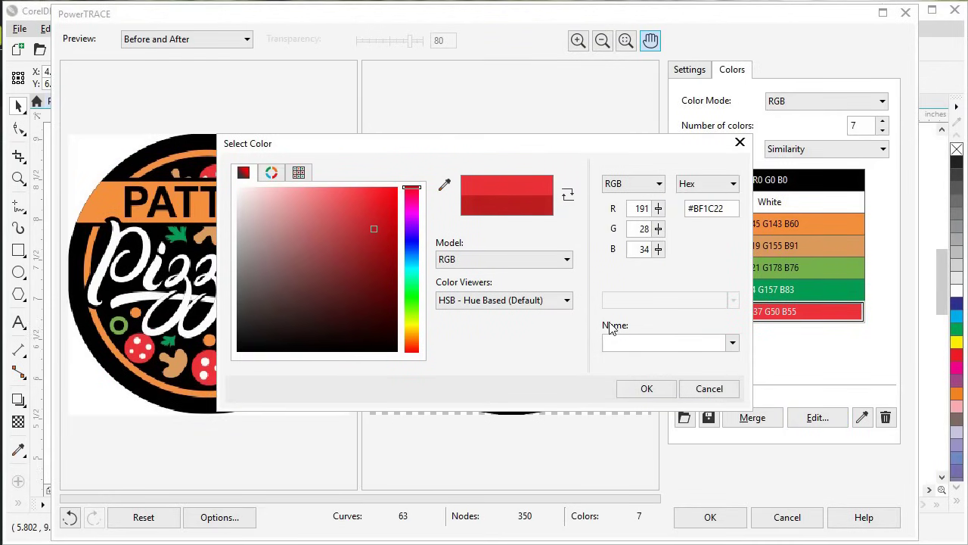
{"action": "left_click", "coordinate": [645, 389]}
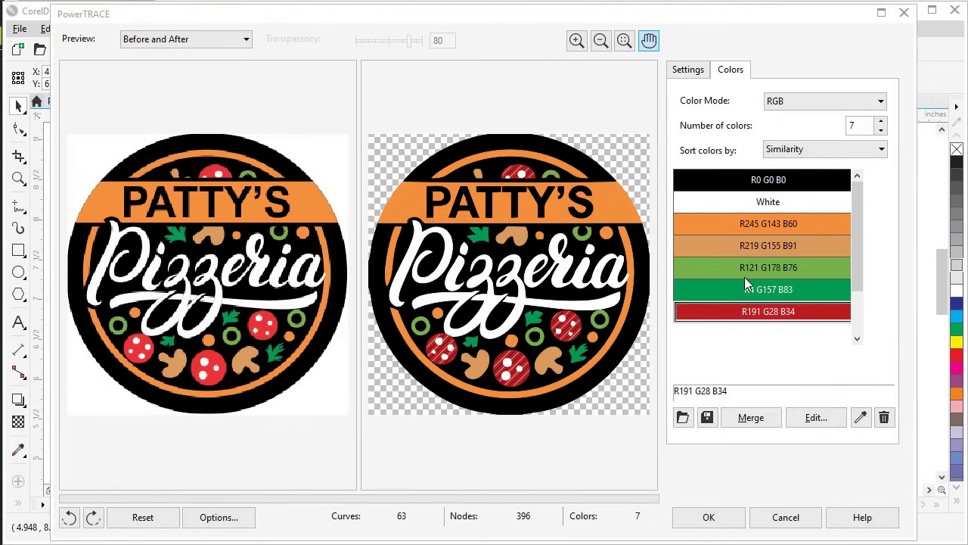
{"action": "left_click", "coordinate": [744, 266]}
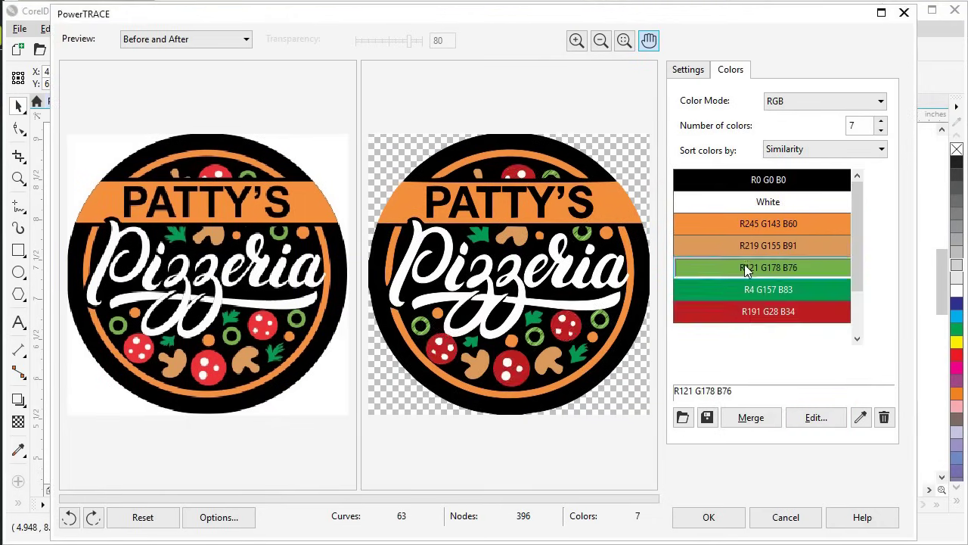
{"action": "left_click", "coordinate": [884, 418]}
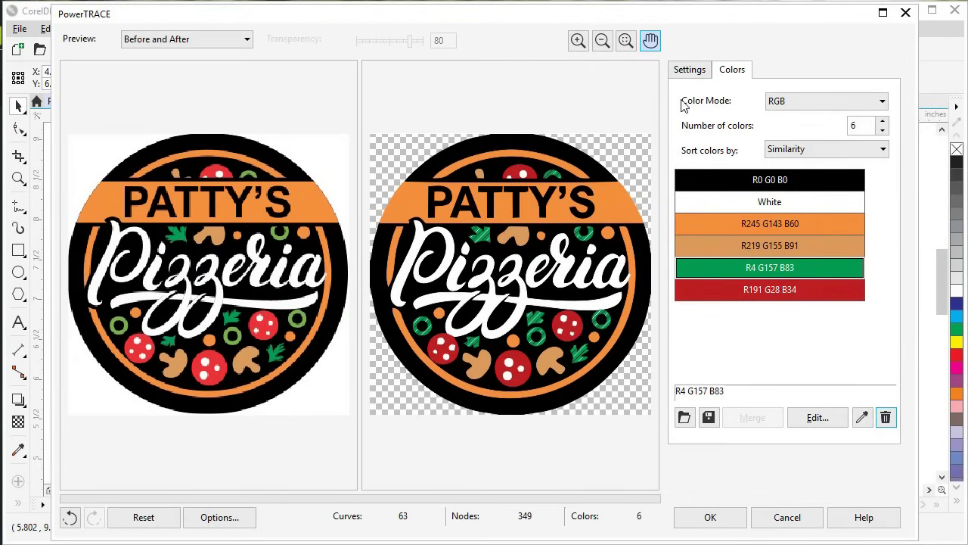
Try PANTONE solid coated, then set Color Mode to CMYK and accept the trace
{"action": "left_click", "coordinate": [793, 104]}
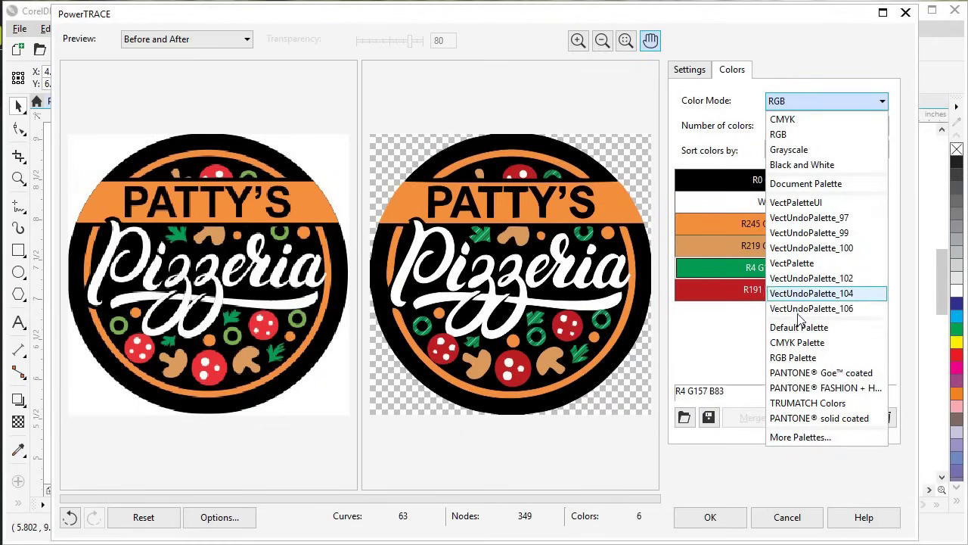
{"action": "left_click", "coordinate": [811, 418]}
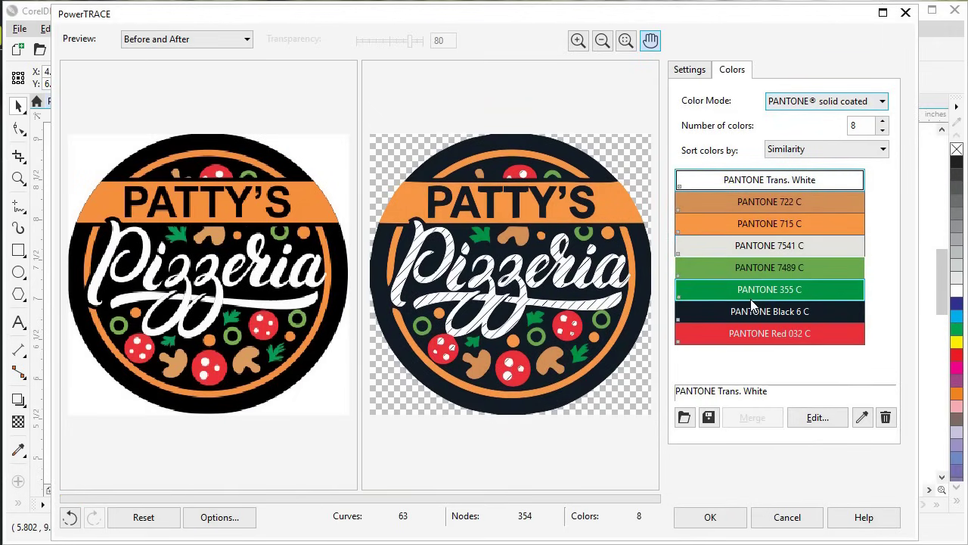
{"action": "left_click", "coordinate": [825, 103]}
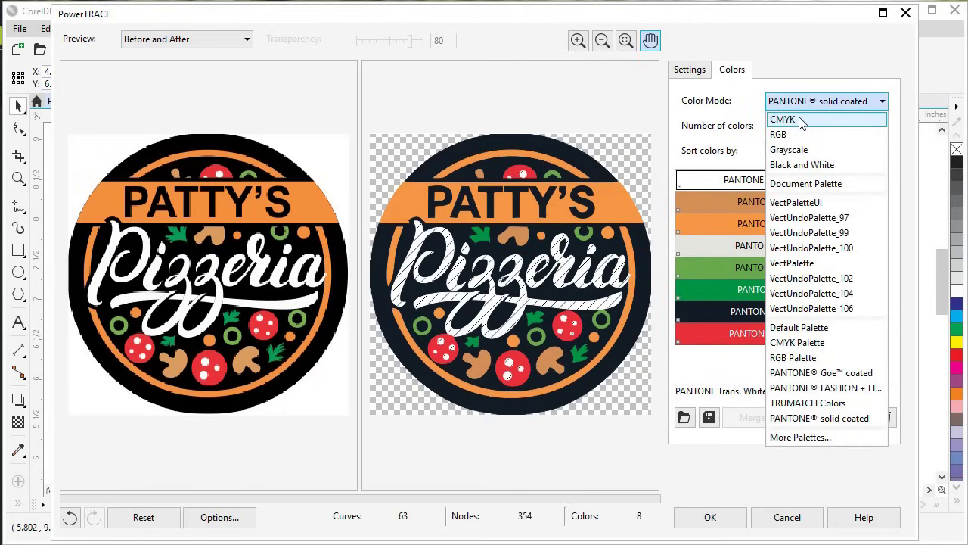
{"action": "left_click", "coordinate": [802, 123]}
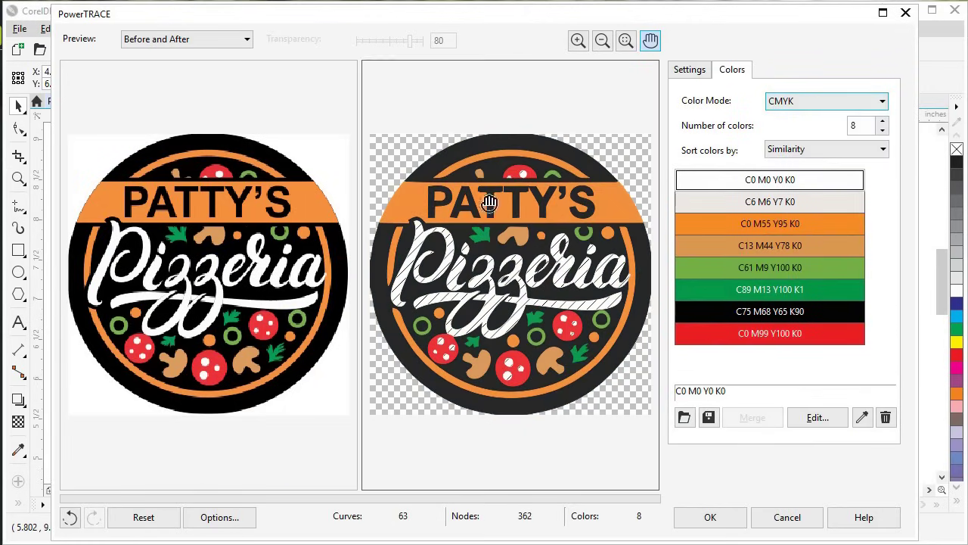
{"action": "left_click", "coordinate": [711, 519]}
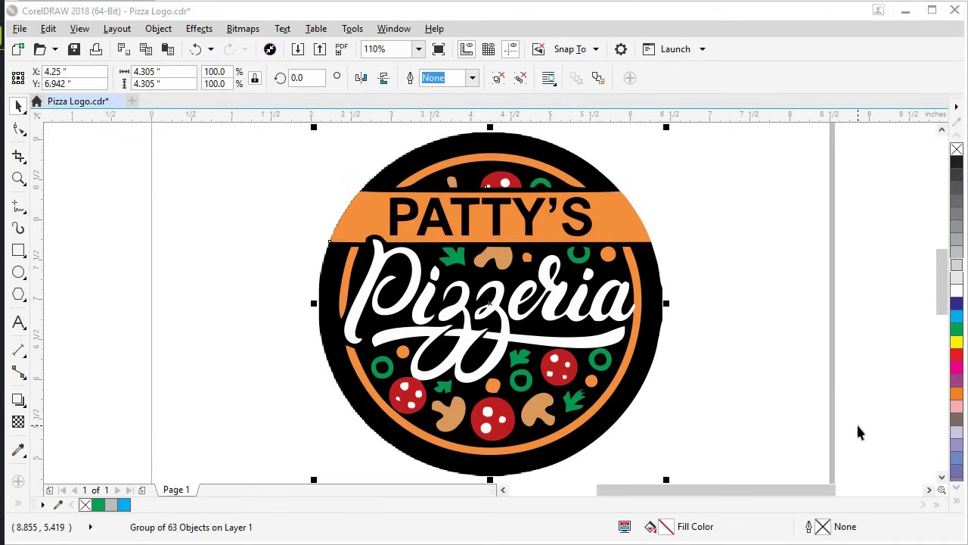
Drag the traced vector logo to the right of the original pizzeria bitmap
{"action": "left_click_drag", "start_coordinate": [515, 320], "coordinate": [840, 317]}
{"action": "scroll", "coordinate": [620, 363], "scroll_direction": "right", "scroll_amount": 3}
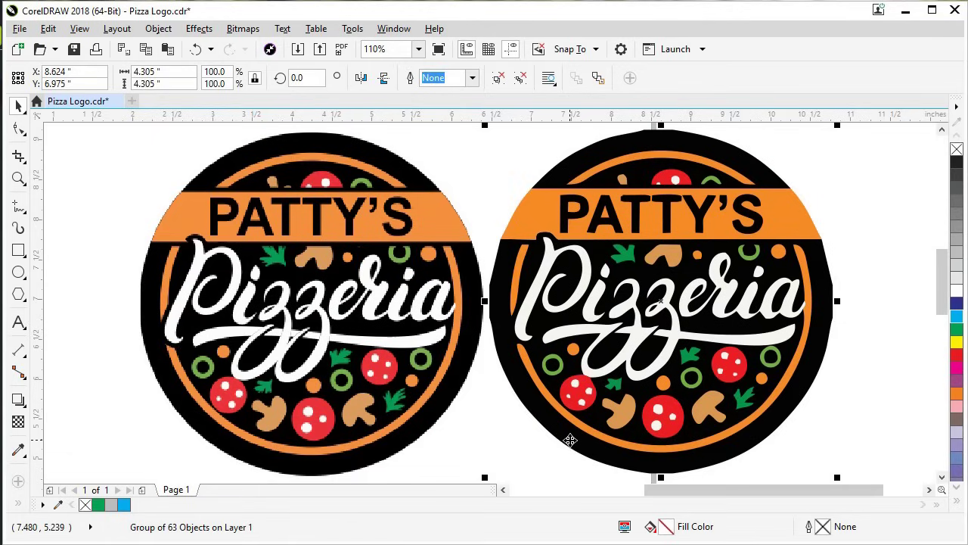
Check the original bitmap in Wireframe and Enhanced views, then delete it
{"action": "left_click", "coordinate": [310, 319]}
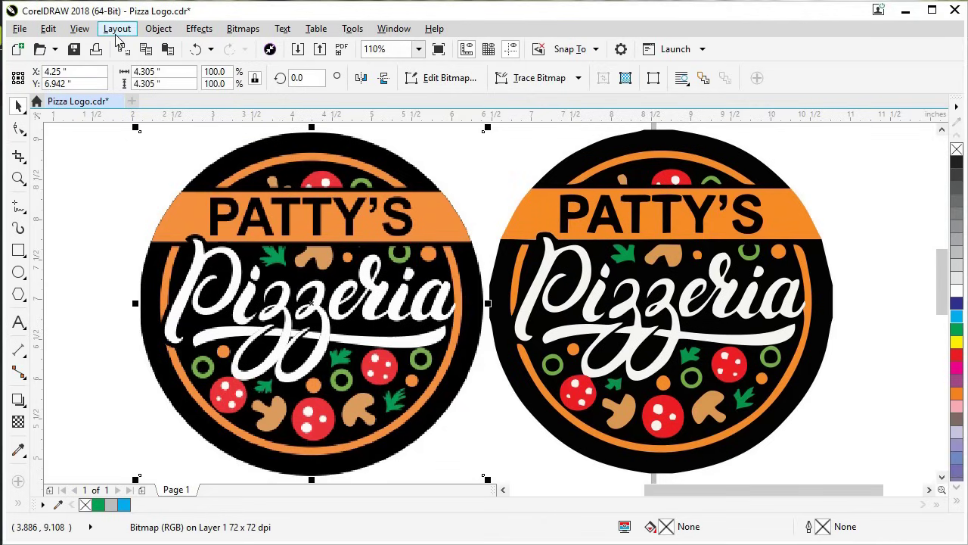
{"action": "left_click", "coordinate": [79, 30]}
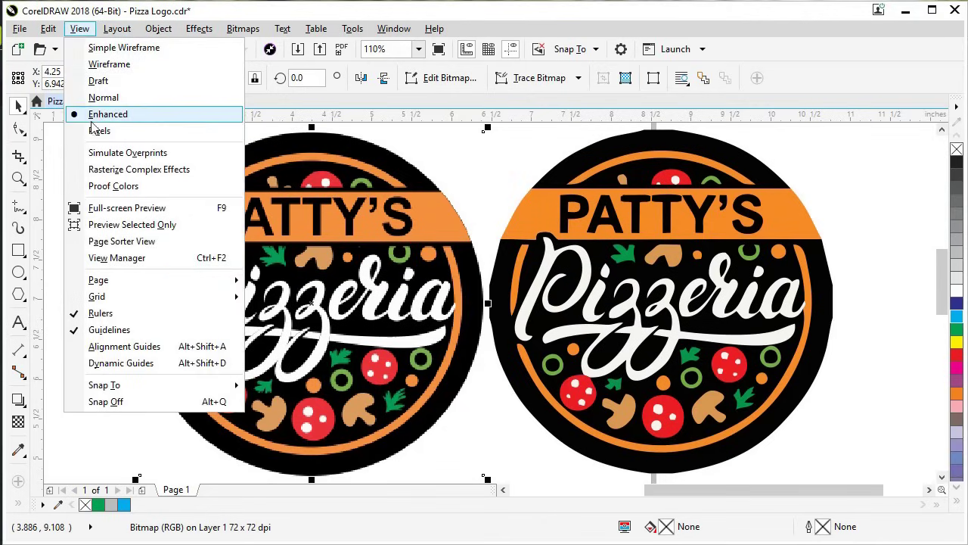
{"action": "left_click", "coordinate": [105, 65]}
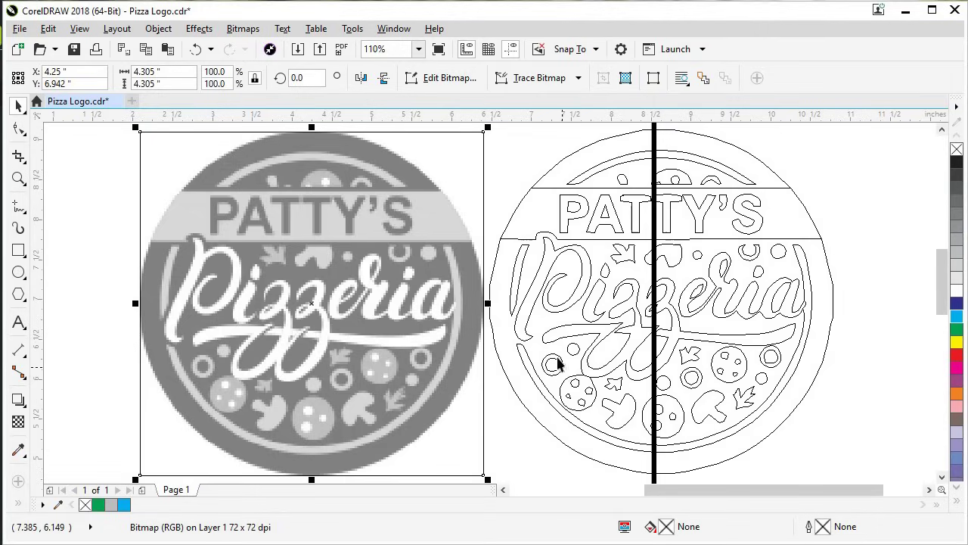
{"action": "left_click", "coordinate": [80, 29]}
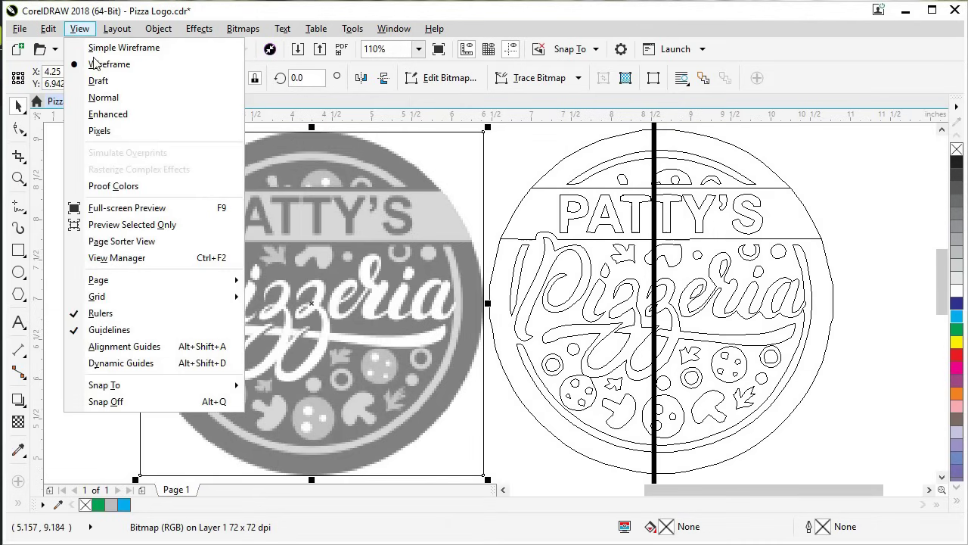
{"action": "left_click", "coordinate": [113, 115]}
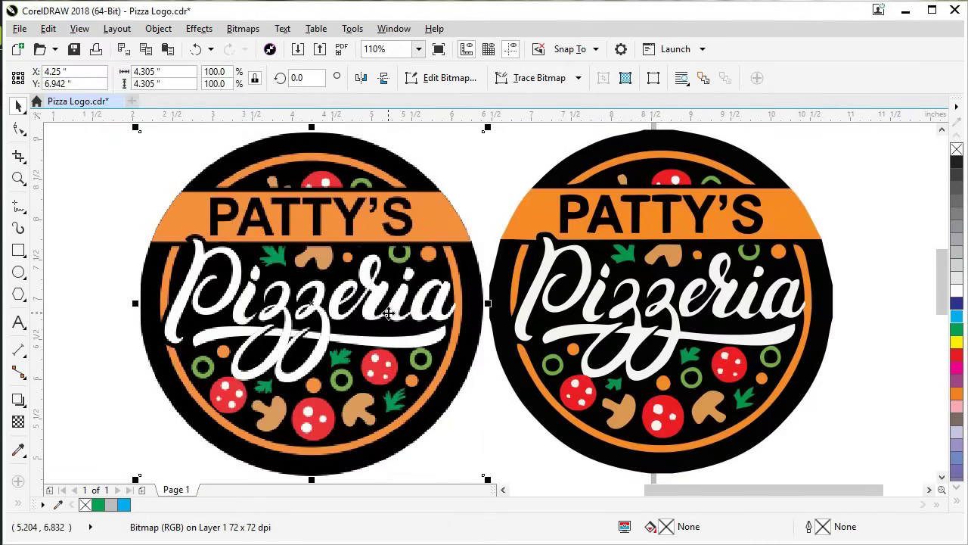
{"action": "key", "text": "Delete"}
Centre the traced 63-object logo group on the page and zoom to it
{"action": "left_click", "coordinate": [596, 286]}
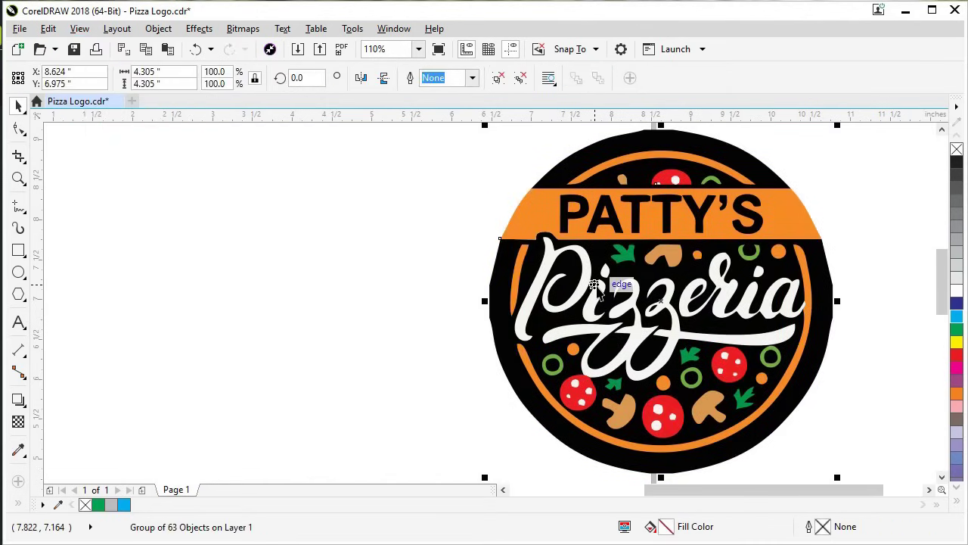
{"action": "key", "text": "p"}
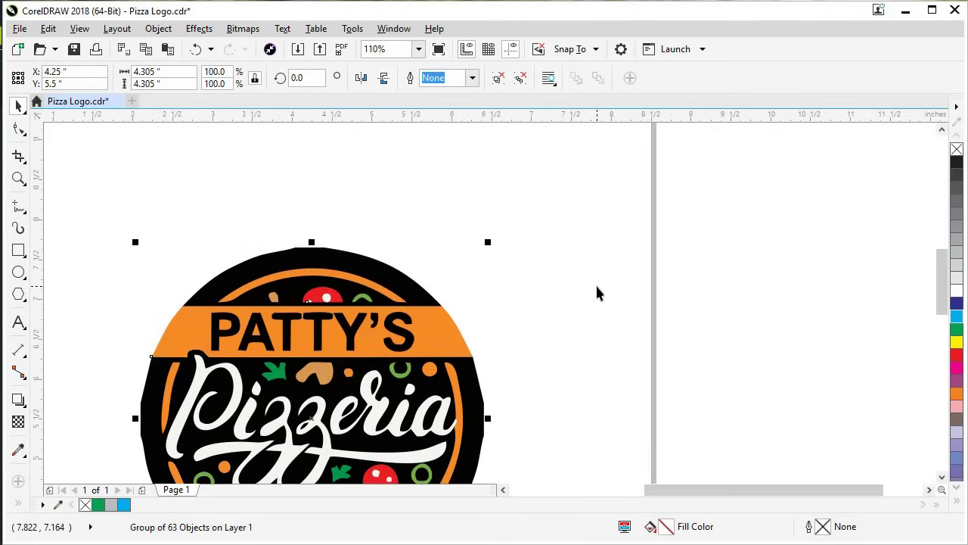
{"action": "key", "text": "shift+F2"}
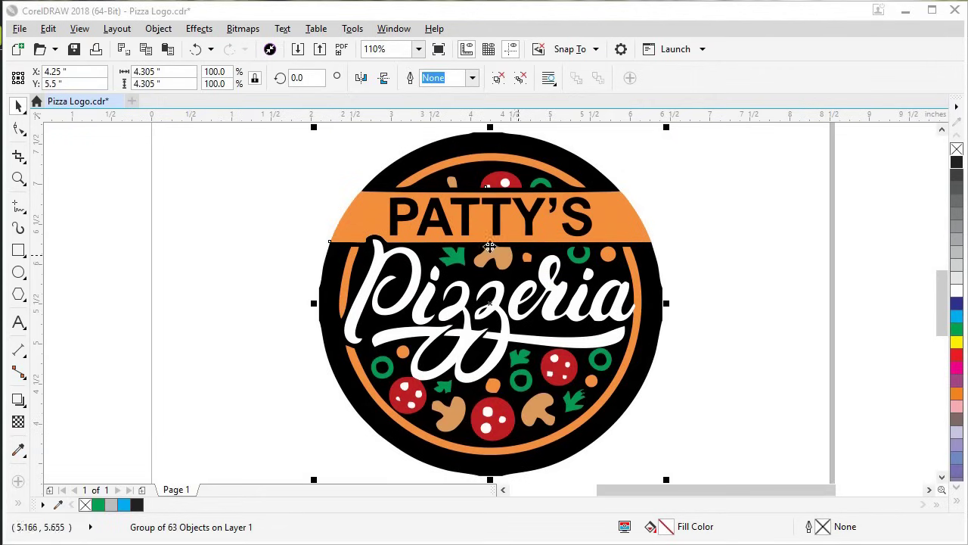
Create a logo-sized rectangle, round its corners into a circle, and send it to back
{"action": "double_click", "coordinate": [18, 252]}
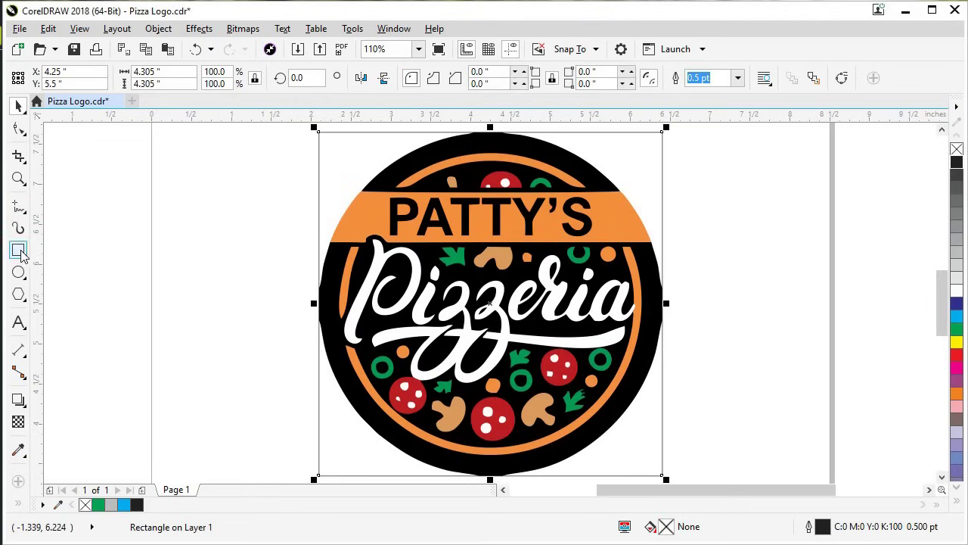
{"action": "left_click", "coordinate": [19, 129]}
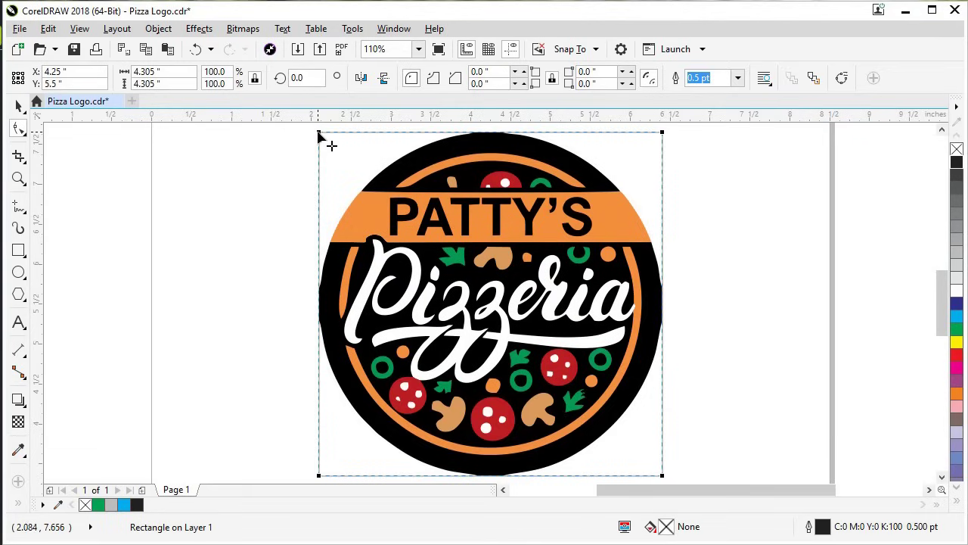
{"action": "left_click_drag", "start_coordinate": [333, 137], "coordinate": [522, 158]}
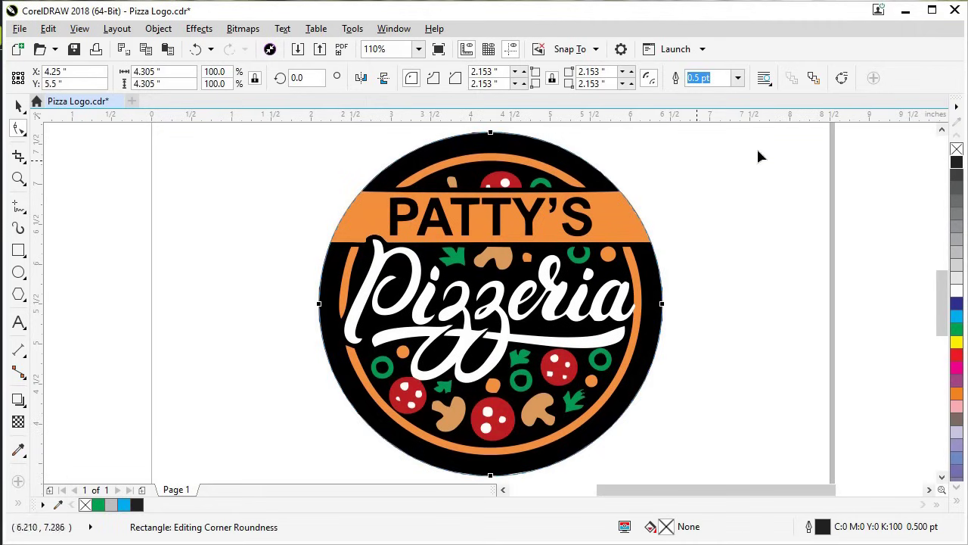
{"action": "left_click", "coordinate": [813, 78]}
{"action": "left_click", "coordinate": [19, 106]}
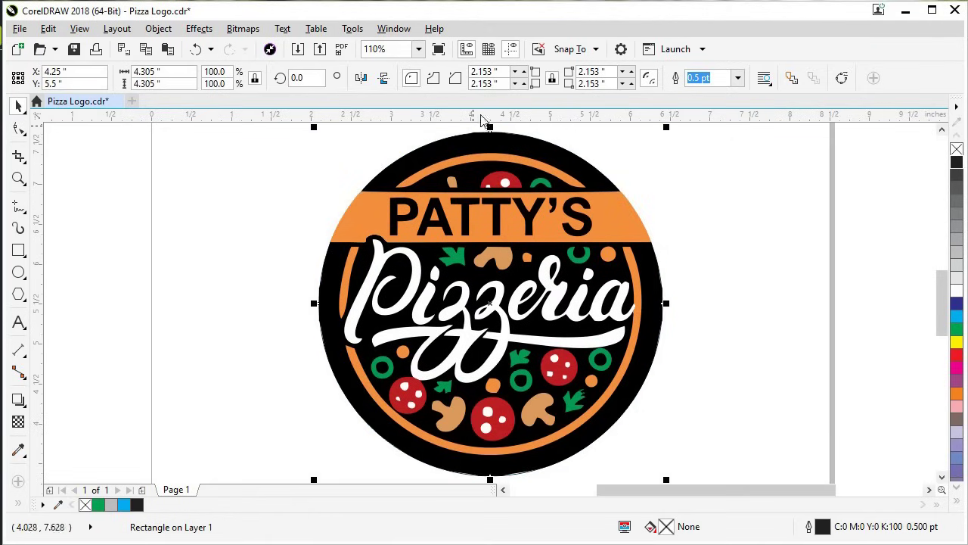
Ungroup the logo and delete the traced black top arc and body shape
{"action": "left_click", "coordinate": [521, 204]}
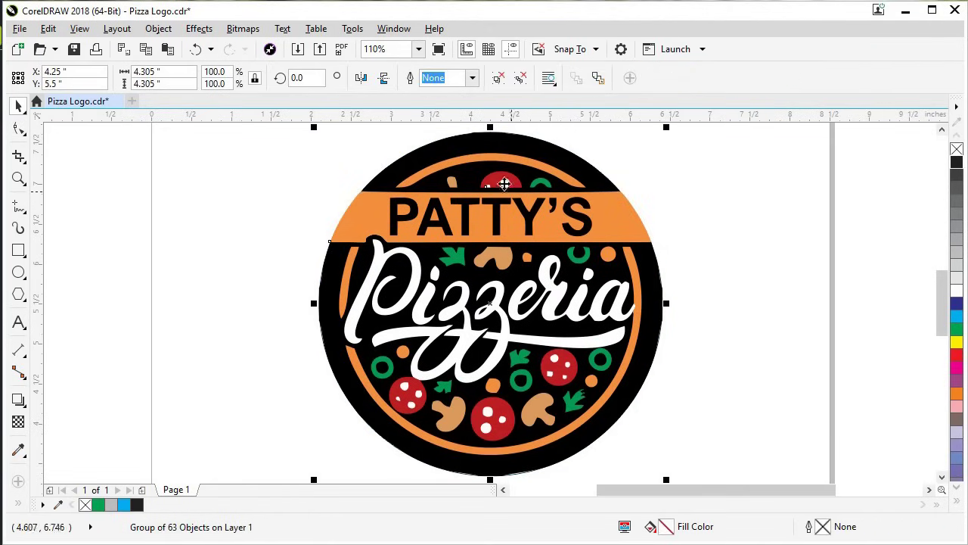
{"action": "left_click", "coordinate": [496, 79]}
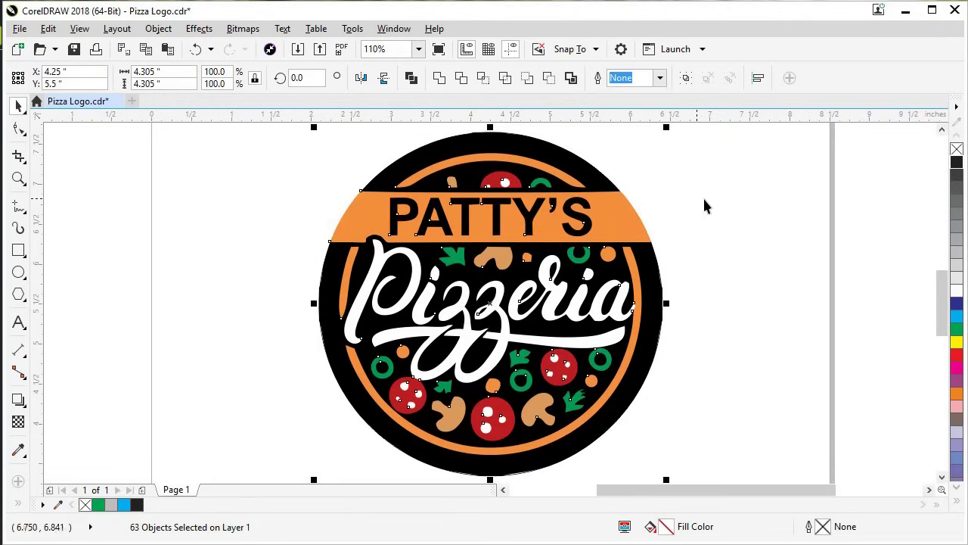
{"action": "left_click", "coordinate": [703, 196]}
{"action": "left_click", "coordinate": [573, 172]}
{"action": "key", "text": "Delete"}
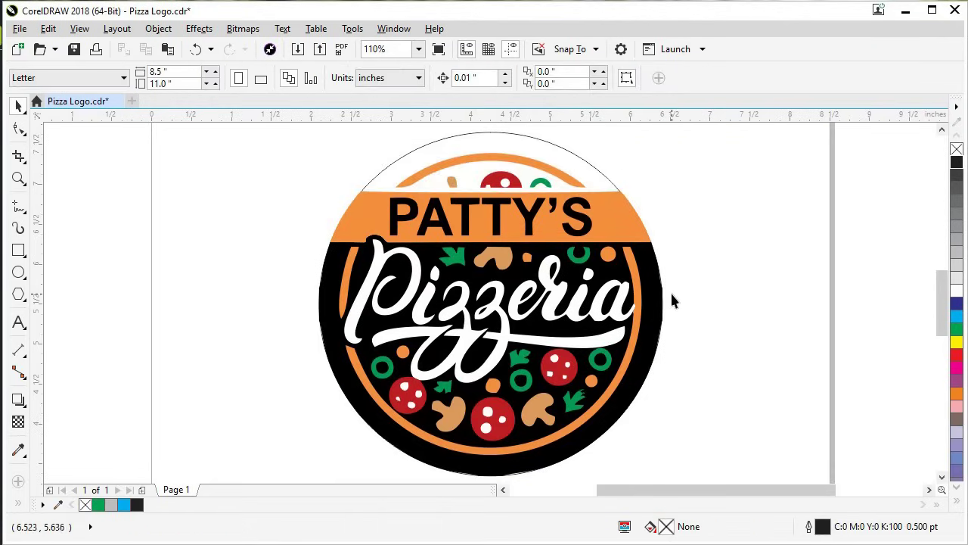
{"action": "left_click", "coordinate": [652, 290]}
{"action": "key", "text": "Delete"}
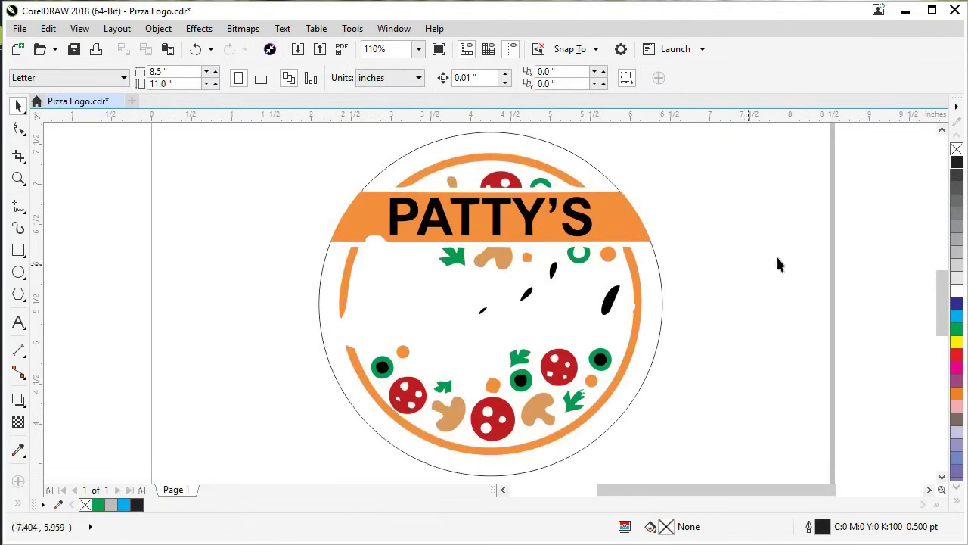
Fill the circle black, group all 62 pieces, and centre the group on the page
{"action": "left_click", "coordinate": [576, 154]}
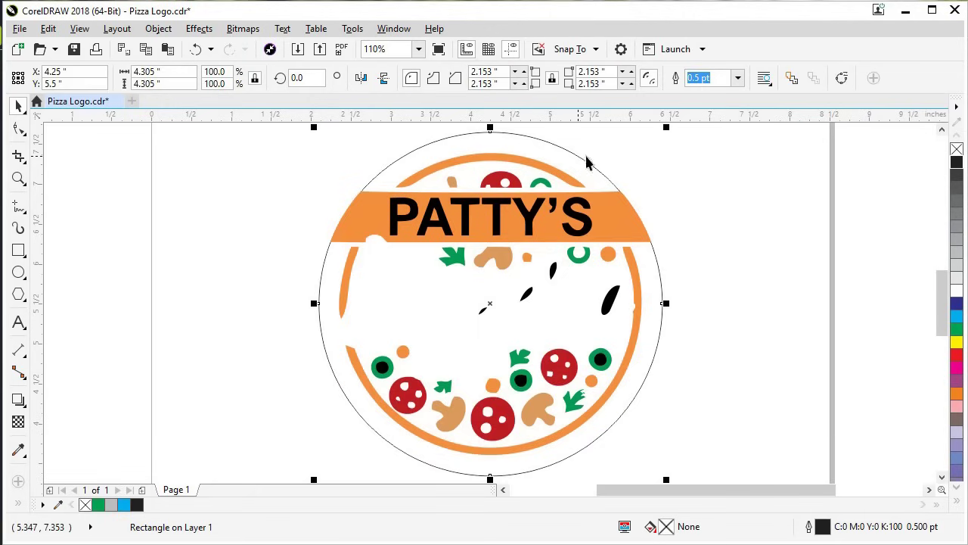
{"action": "left_click", "coordinate": [957, 162]}
{"action": "left_click", "coordinate": [258, 165]}
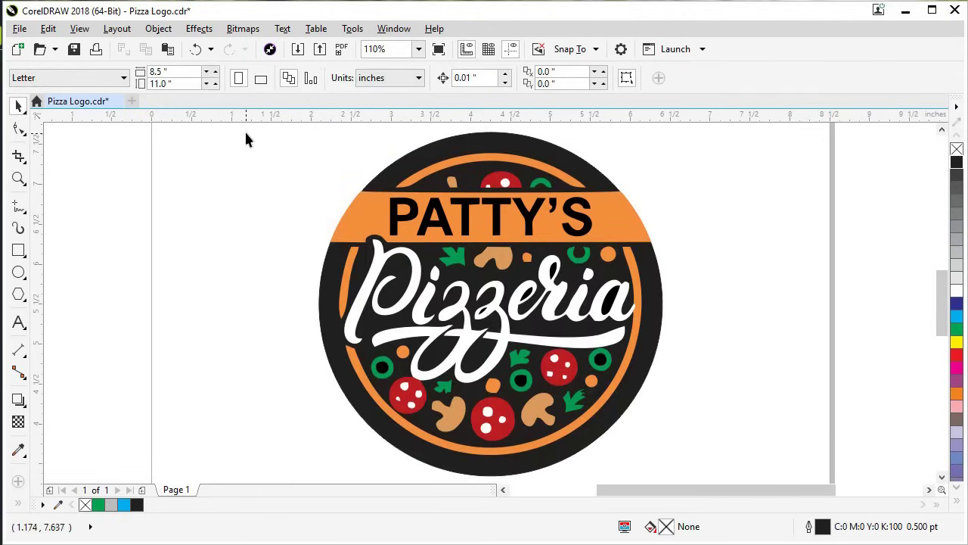
{"action": "left_click_drag", "start_coordinate": [257, 130], "coordinate": [716, 445]}
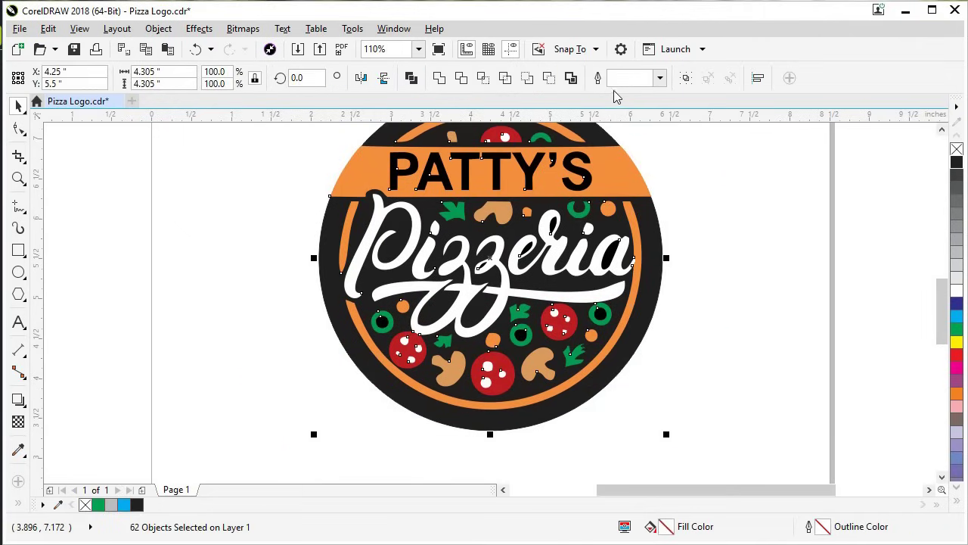
{"action": "key", "text": "ctrl+g"}
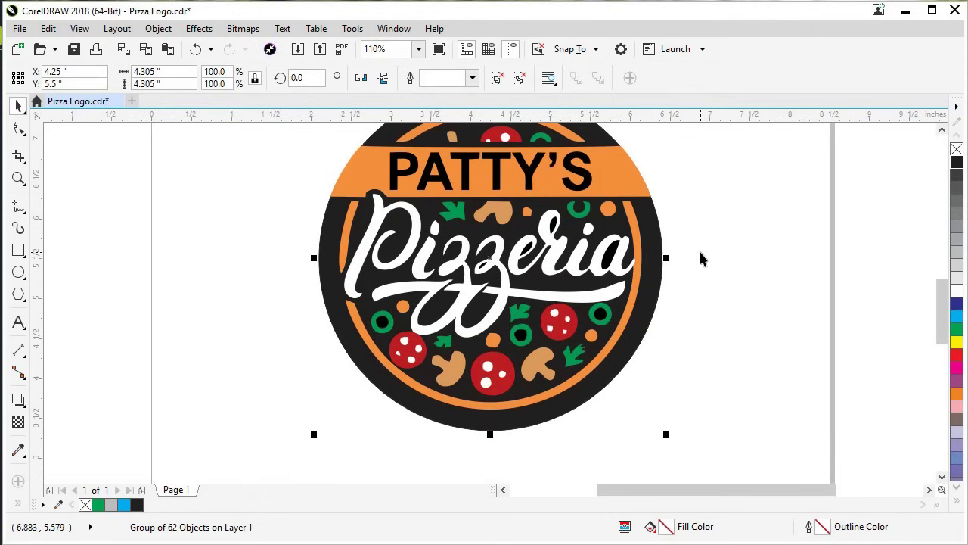
{"action": "key", "text": "p"}
{"action": "left_click", "coordinate": [777, 246]}
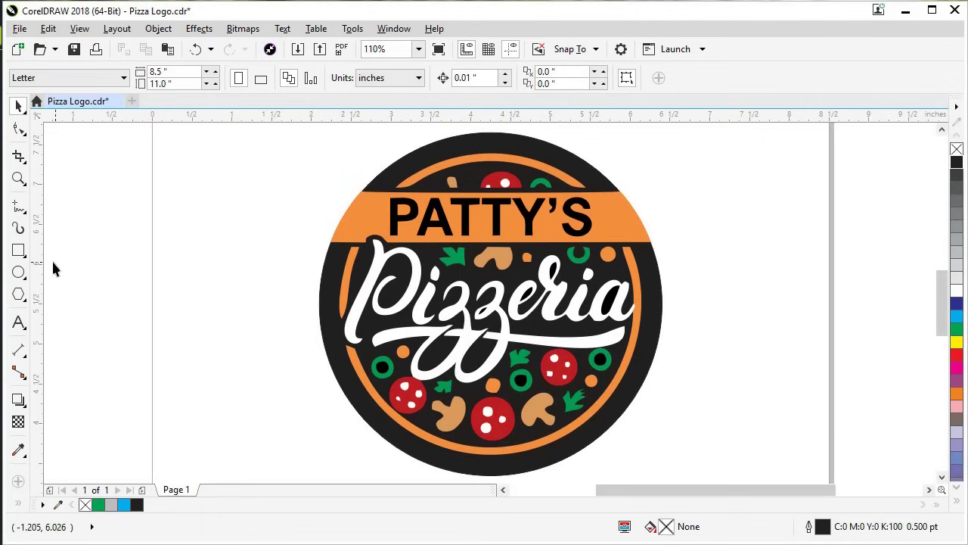
Add an 8.5" × 11" page-sized rectangle filled cyan behind the logo, then reselect the logo group
{"action": "double_click", "coordinate": [19, 252]}
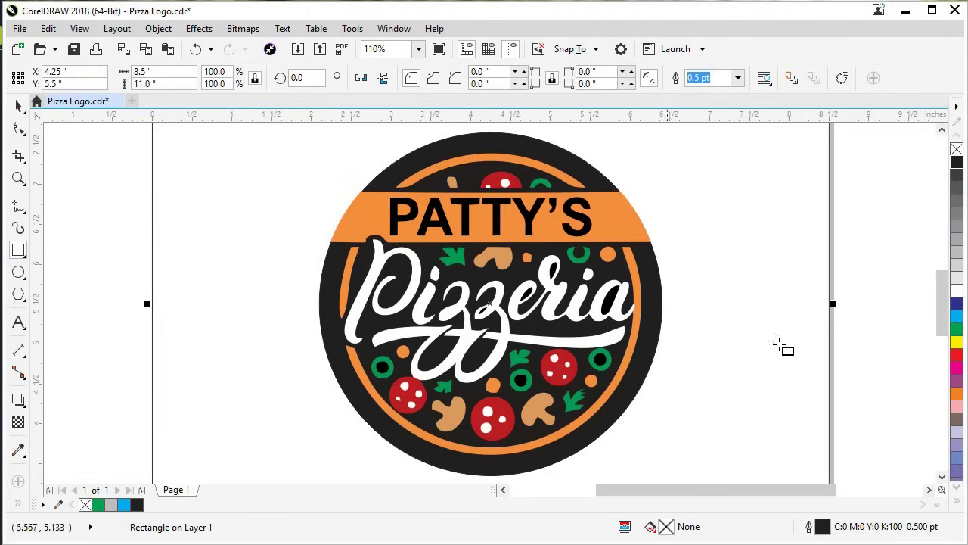
{"action": "left_click", "coordinate": [956, 318]}
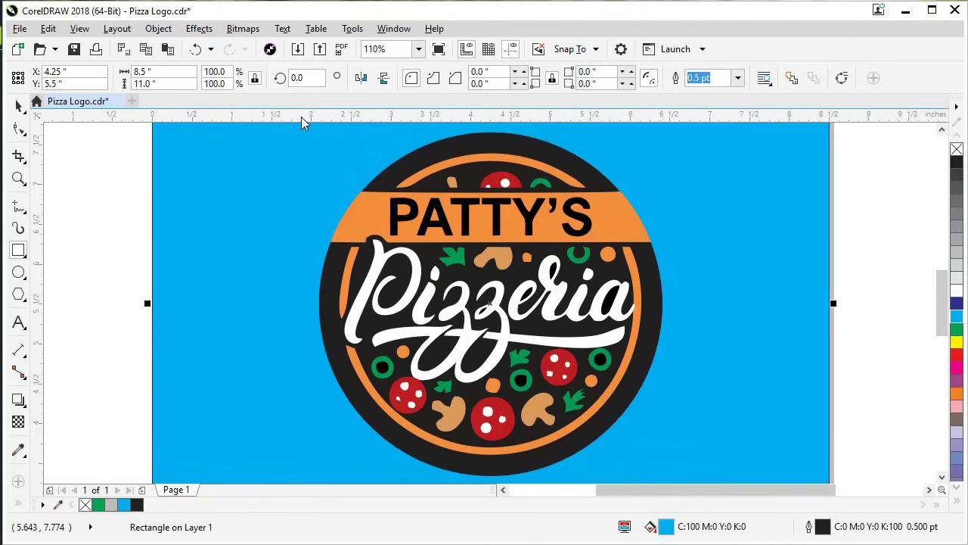
{"action": "left_click", "coordinate": [18, 106]}
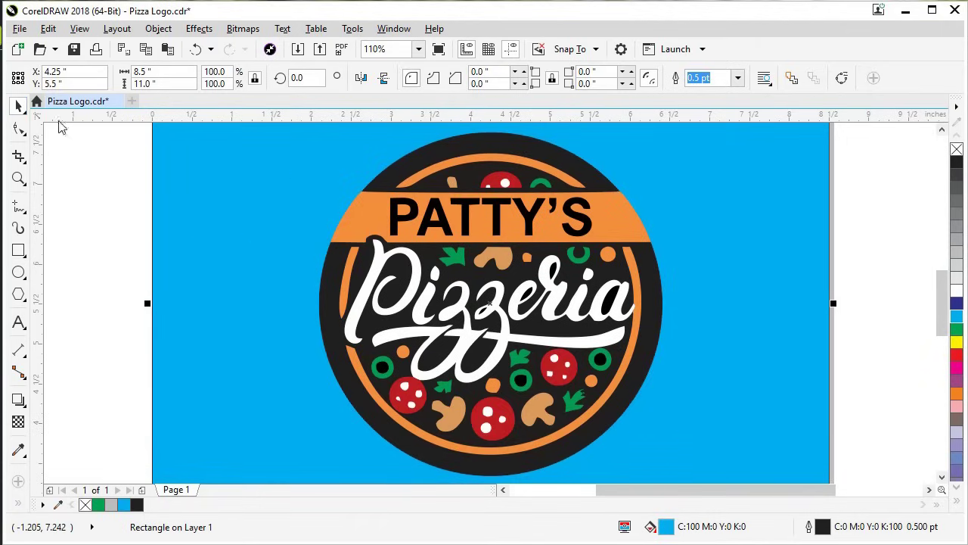
{"action": "key", "text": "Escape"}
{"action": "left_click", "coordinate": [457, 254]}
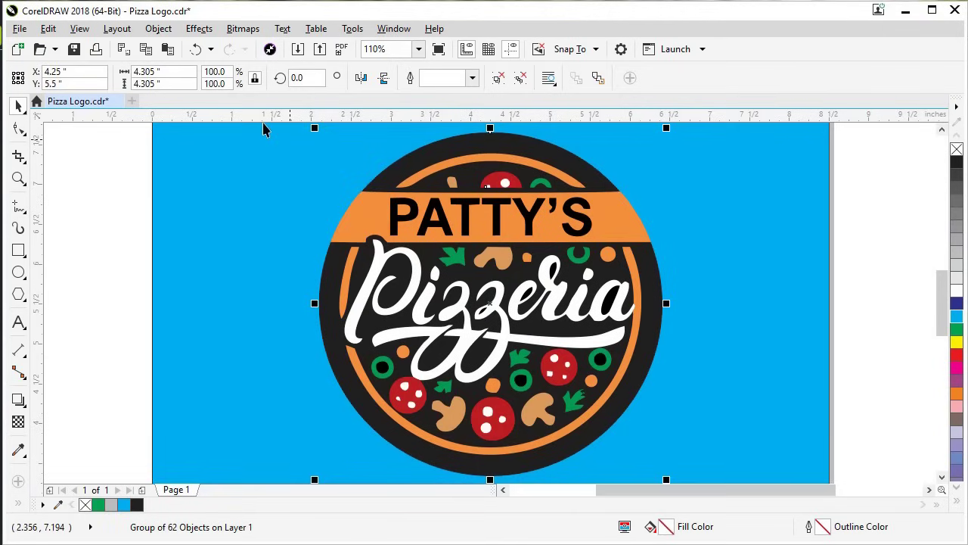
Resize the logo group to 36" wide and keep it centred on the page
{"action": "left_click_drag", "start_coordinate": [176, 72], "coordinate": [68, 72]}
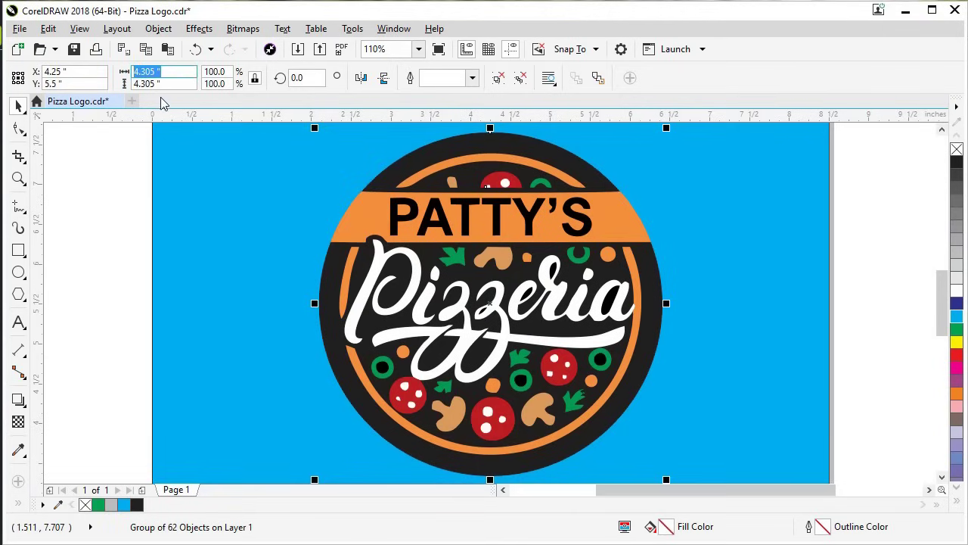
{"action": "type", "text": "36"}
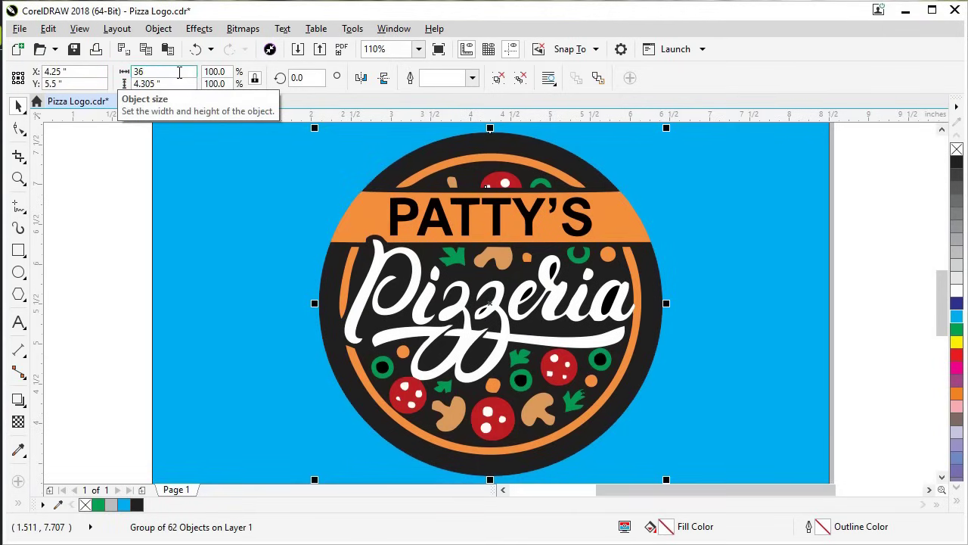
{"action": "key", "text": "Return"}
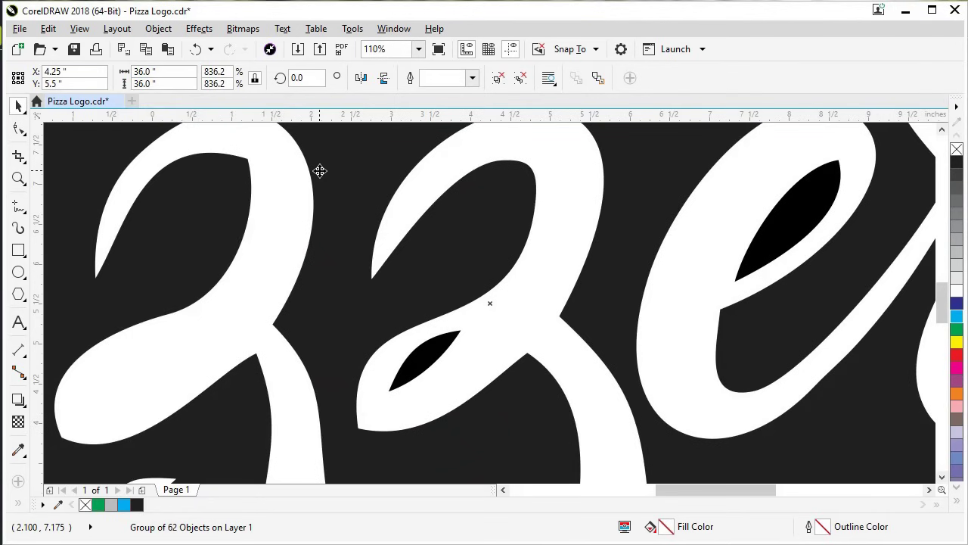
{"action": "key", "text": "F4"}
{"action": "mouse_move", "coordinate": [521, 271]}
{"action": "left_mouse_down"}
{"action": "mouse_move", "coordinate": [692, 259]}
{"action": "mouse_move", "coordinate": [678, 262]}
{"action": "left_mouse_up"}
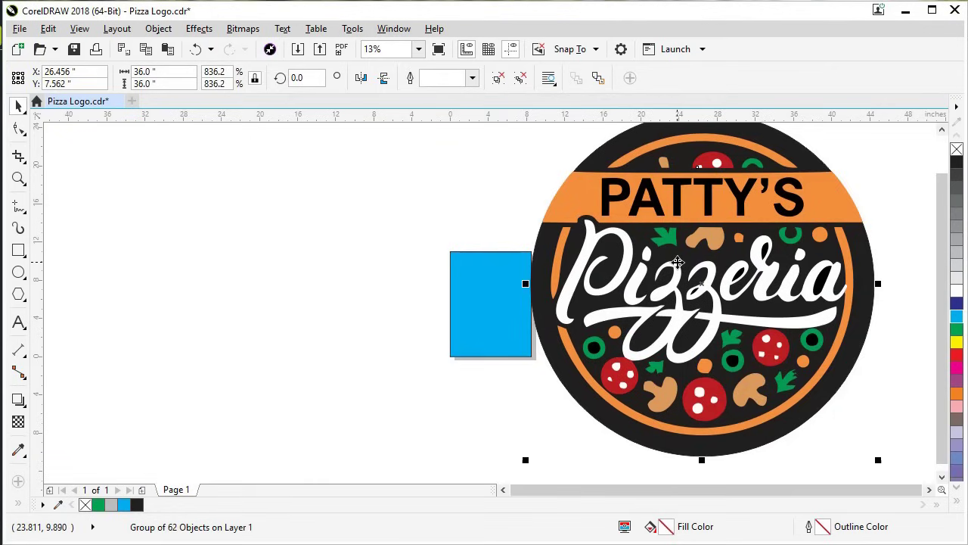
{"action": "key", "text": "ctrl+z"}
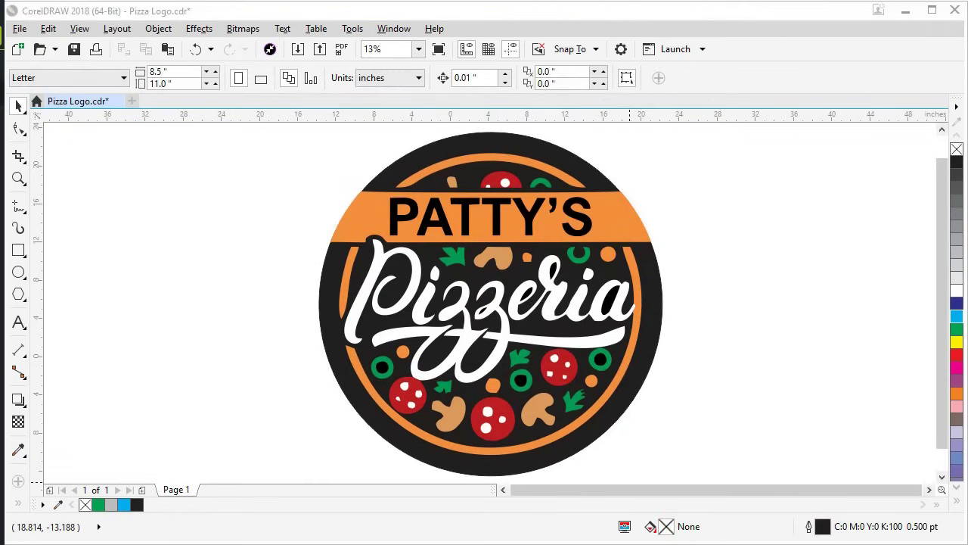